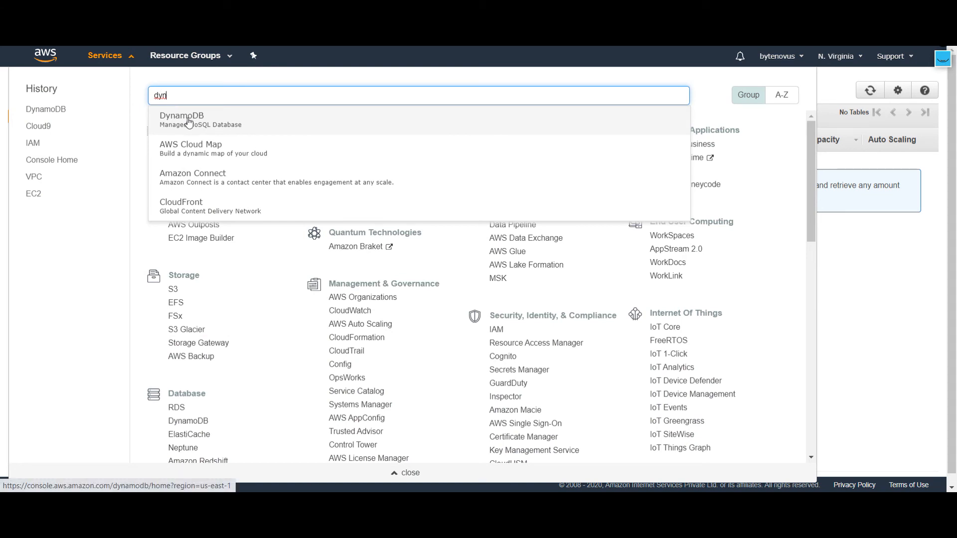
Step: Open the DynamoDB service and start creating a new table named music
click(189, 121)
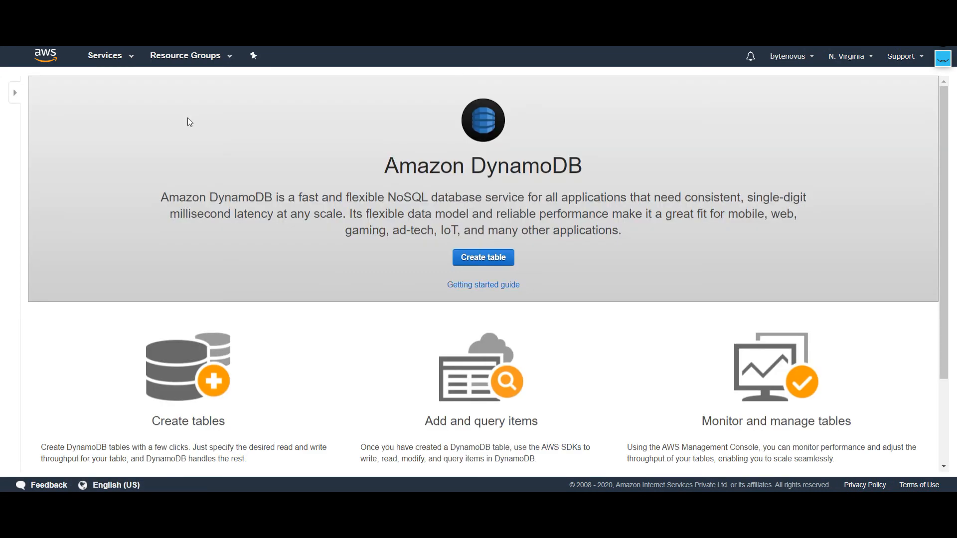
click(480, 258)
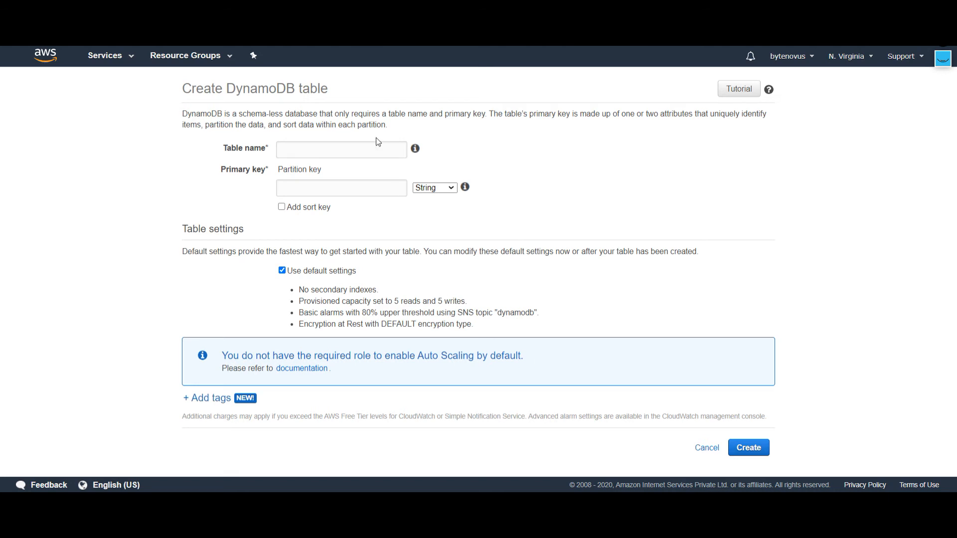
click(331, 156)
text(music)
Step: Set the table's partition key to artist_name
click(340, 189)
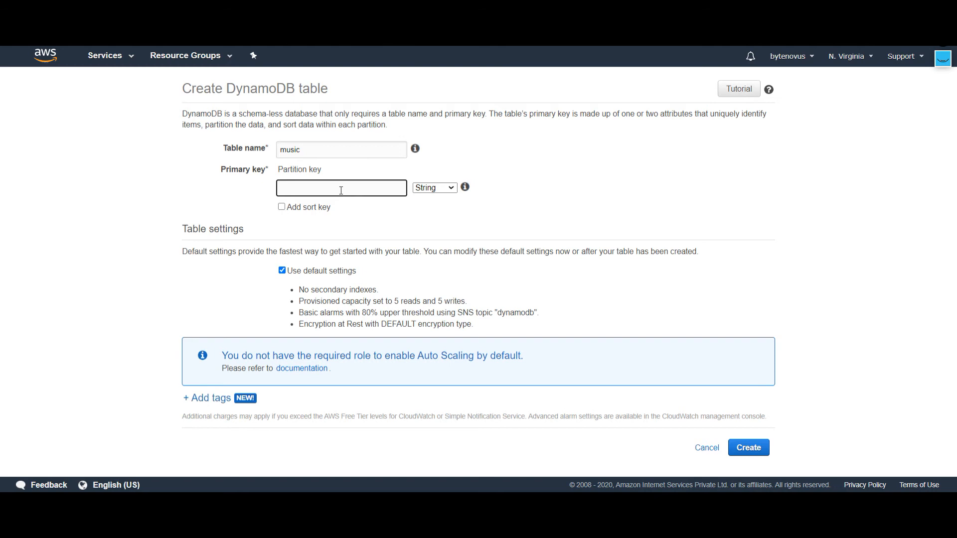
text(artist_name)
Step: Add a sort key named genre to the table's primary key
click(286, 207)
click(284, 207)
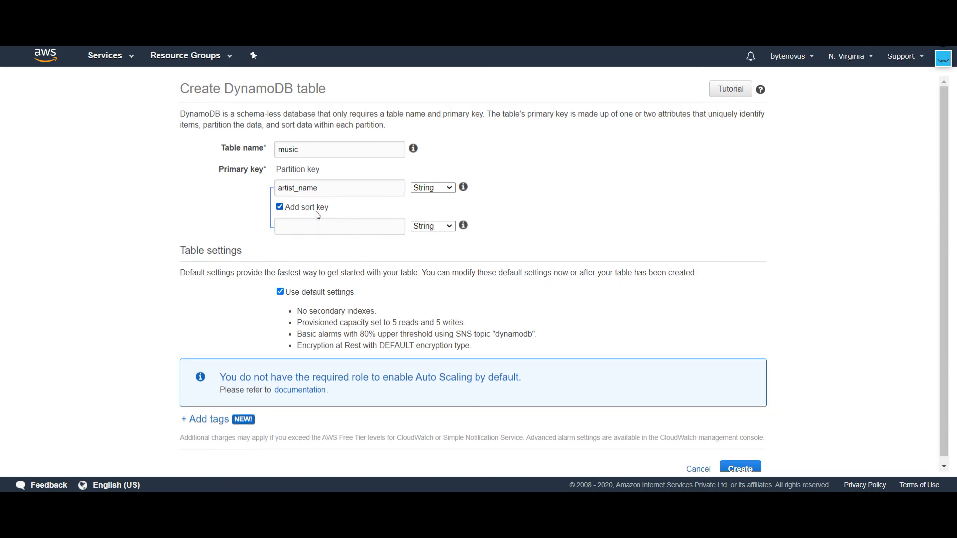
click(319, 225)
text(genre)
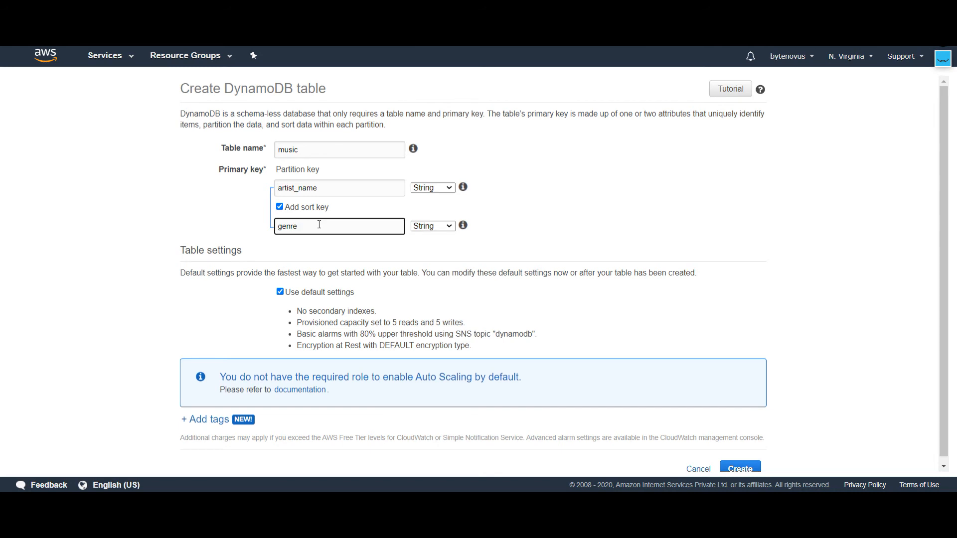
Step: Turn off the default table settings and review the index, read/write capacity mode and auto scaling options
mouse_move(463, 188)
click(281, 298)
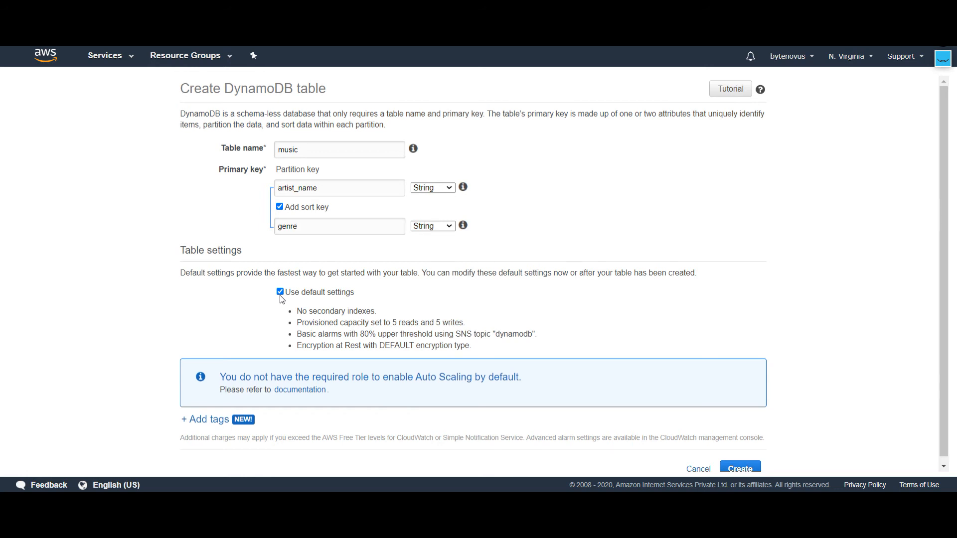
click(280, 292)
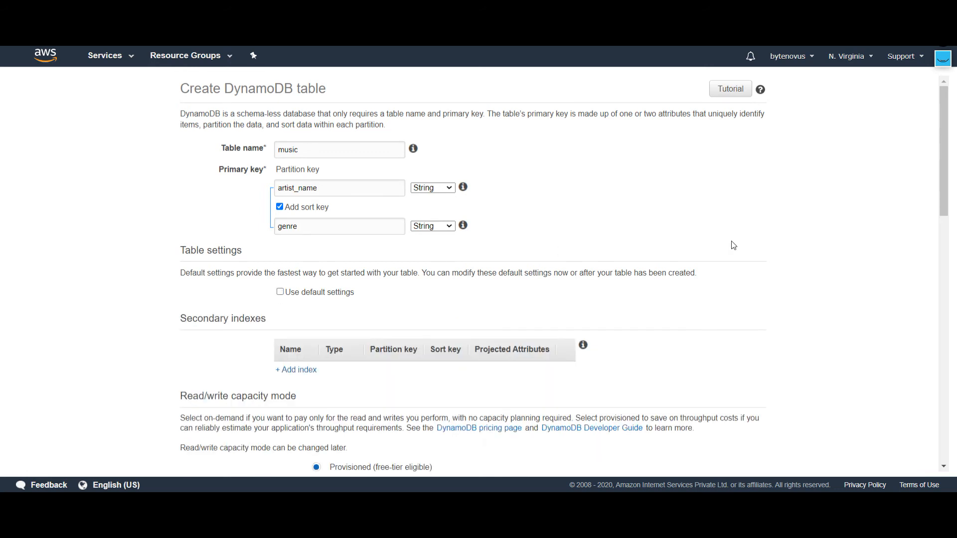
drag(942, 162, 941, 228)
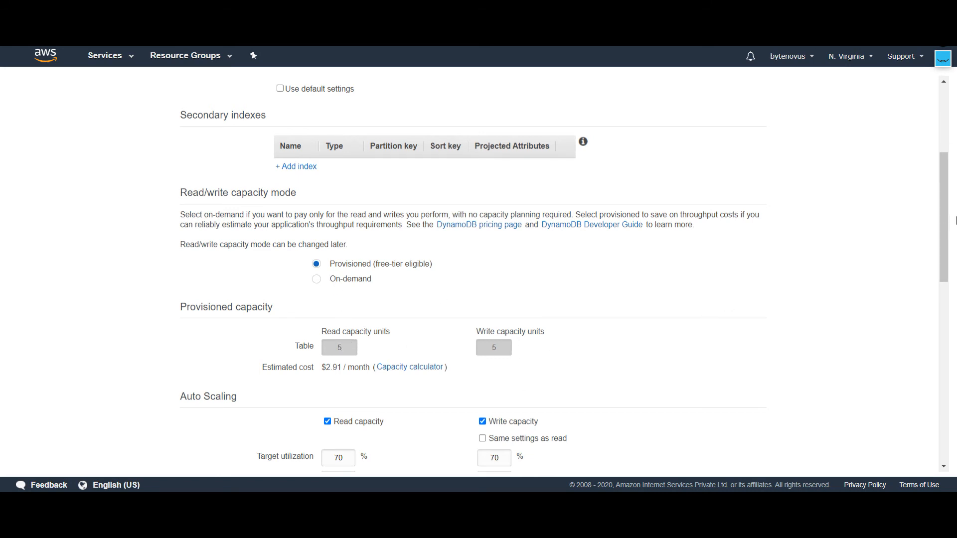
drag(944, 214, 939, 248)
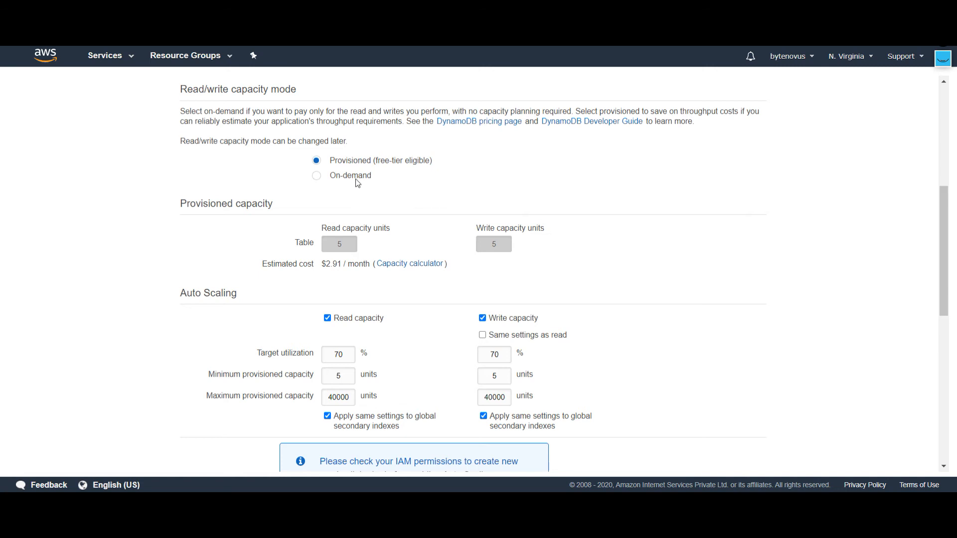
drag(944, 253, 916, 295)
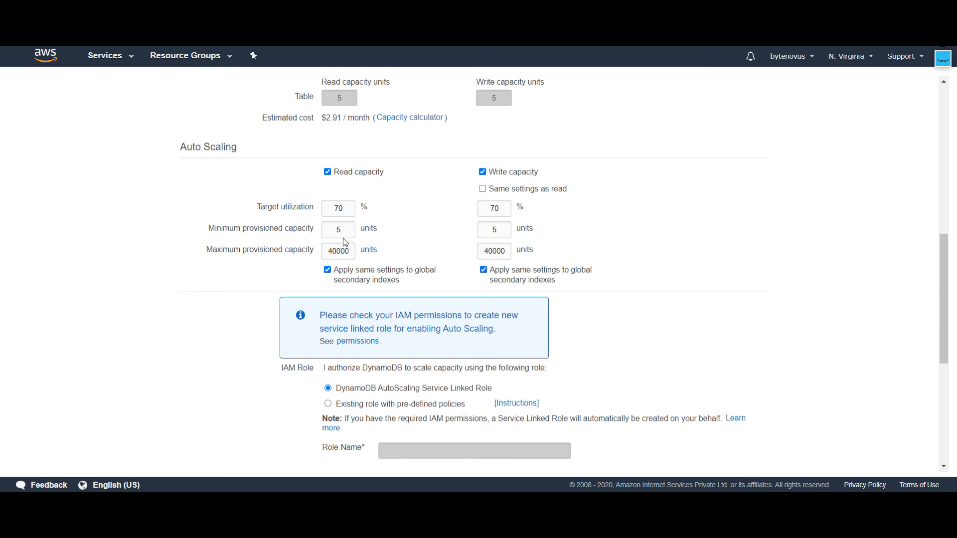
Step: Apply the read auto scaling settings to write capacity as well, and create the table
double_click(344, 252)
click(483, 190)
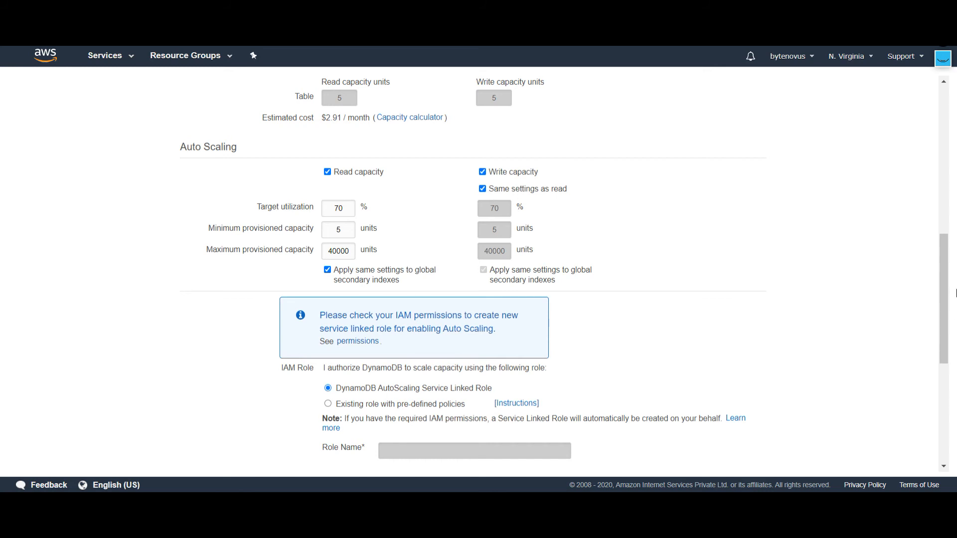
drag(946, 293, 947, 401)
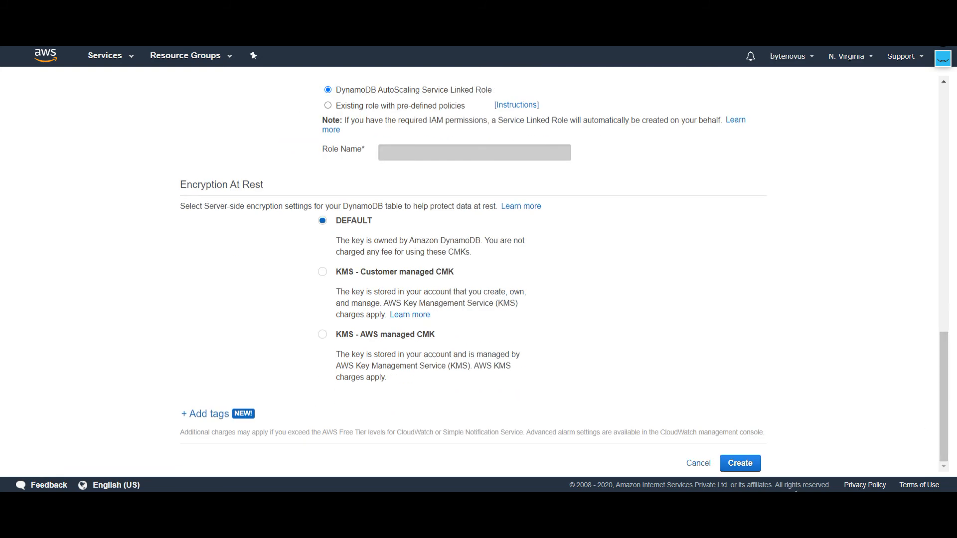
click(745, 465)
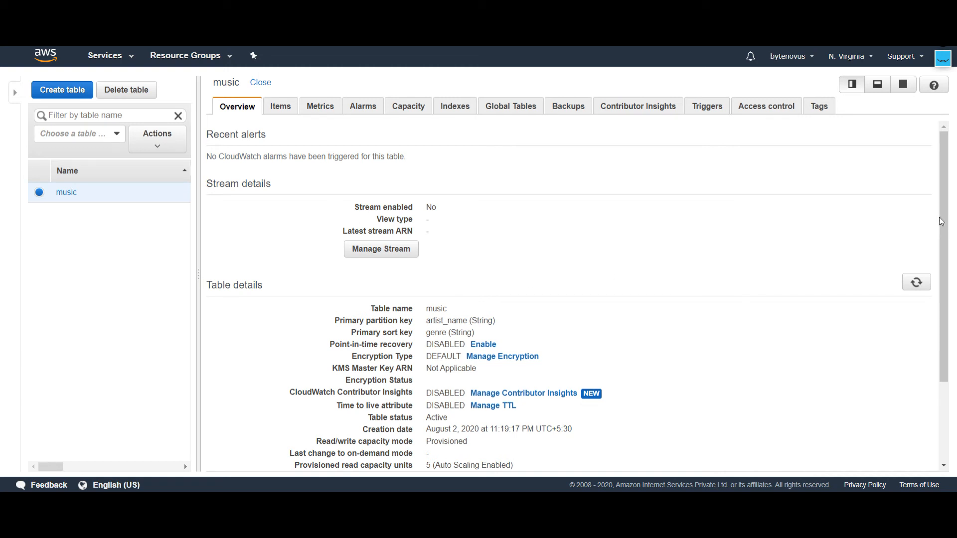
Step: Review the music table's details and open its time to live settings
drag(942, 223, 945, 312)
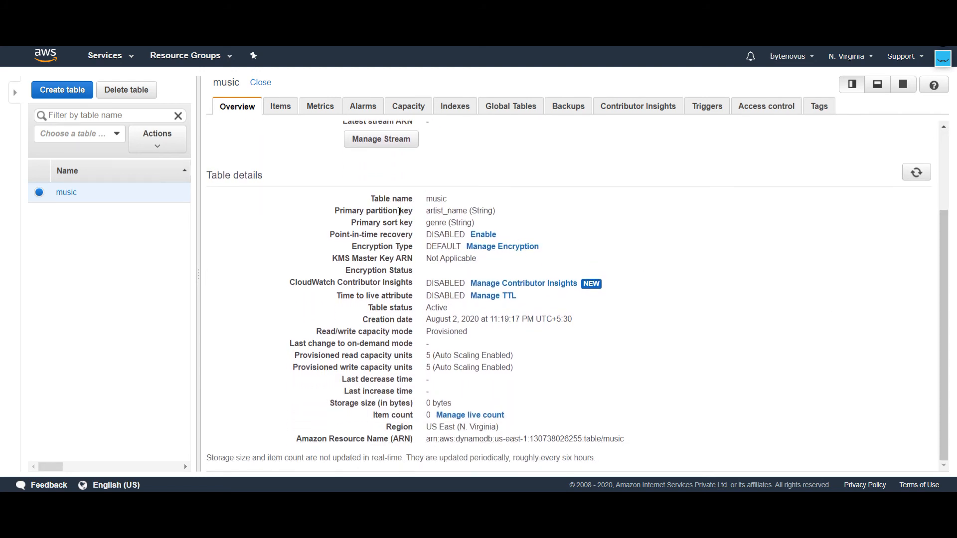
double_click(391, 222)
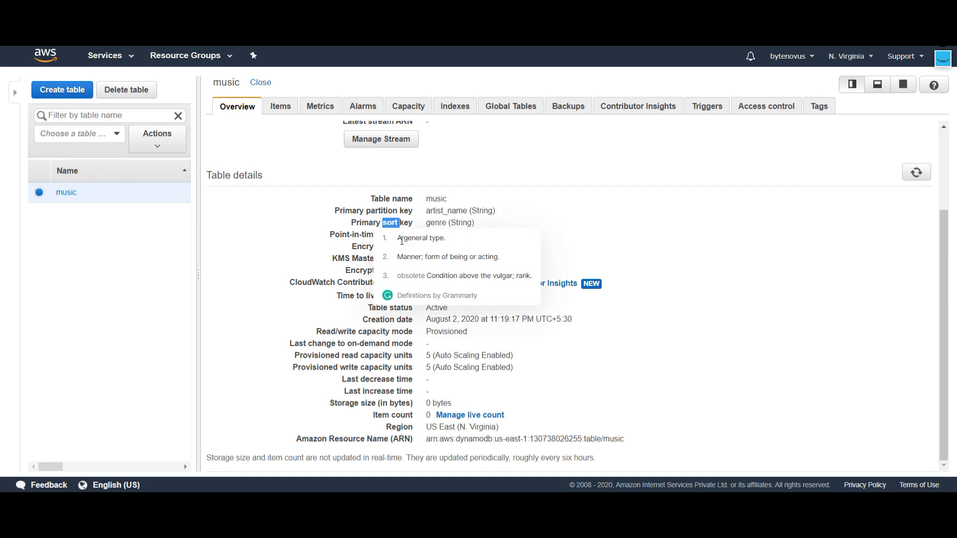
click(403, 345)
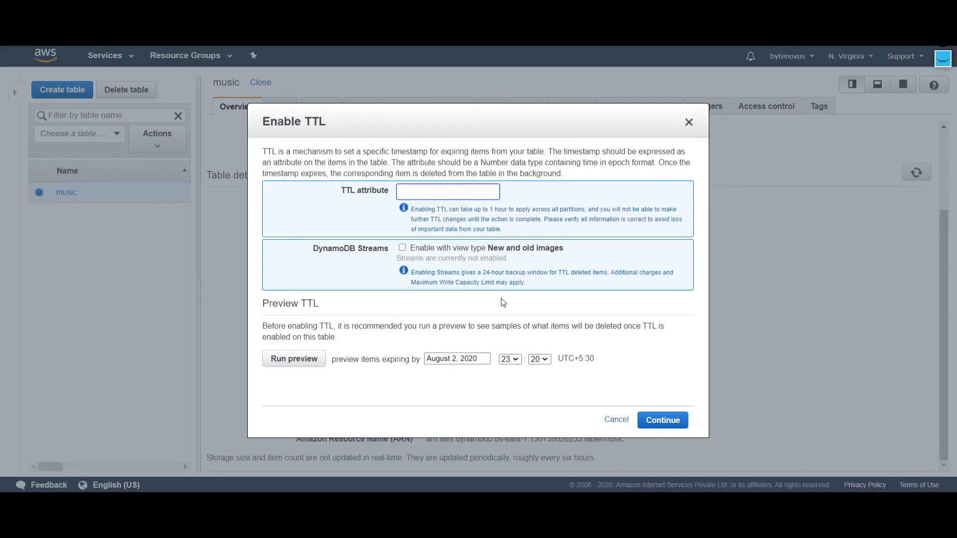
click(433, 191)
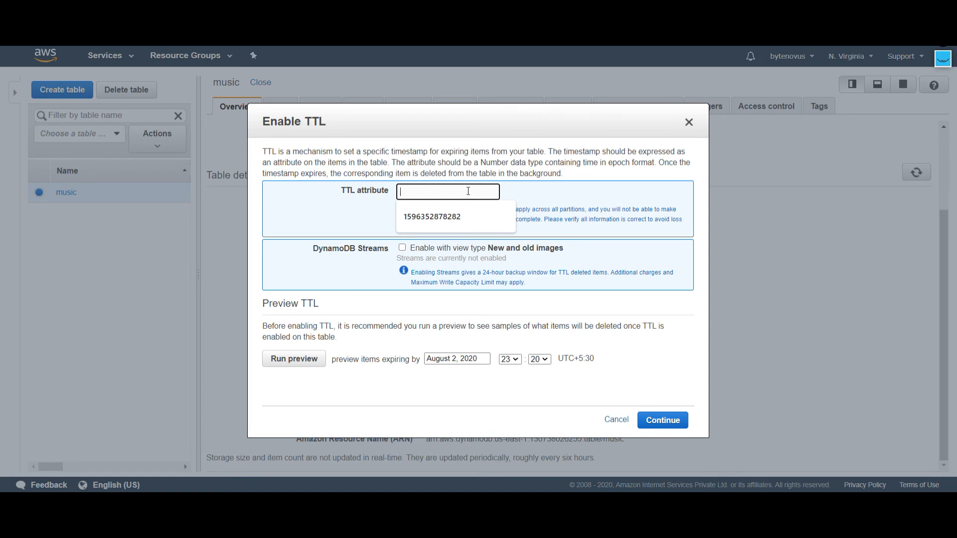
click(534, 196)
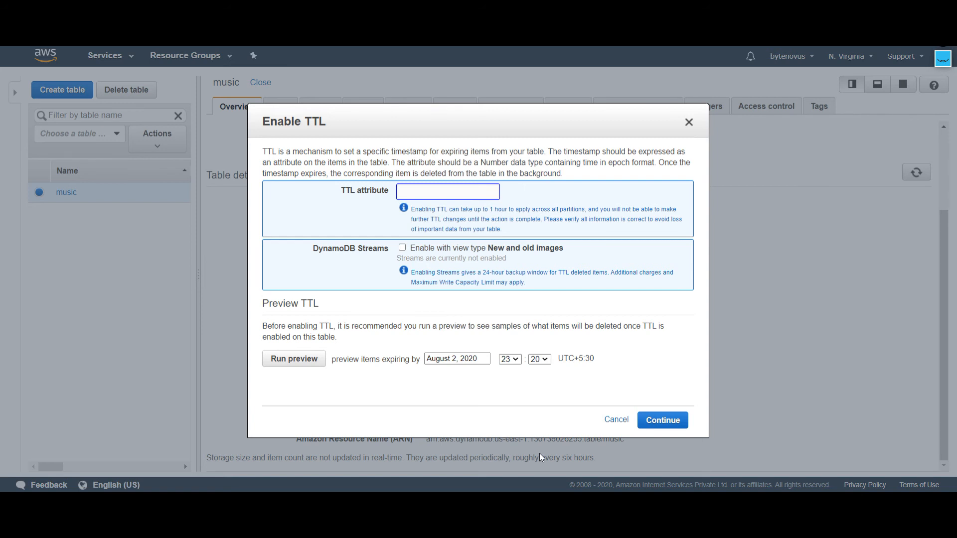
Step: Set the TTL preview expiry to August 2, 2020 at 23:25
click(473, 359)
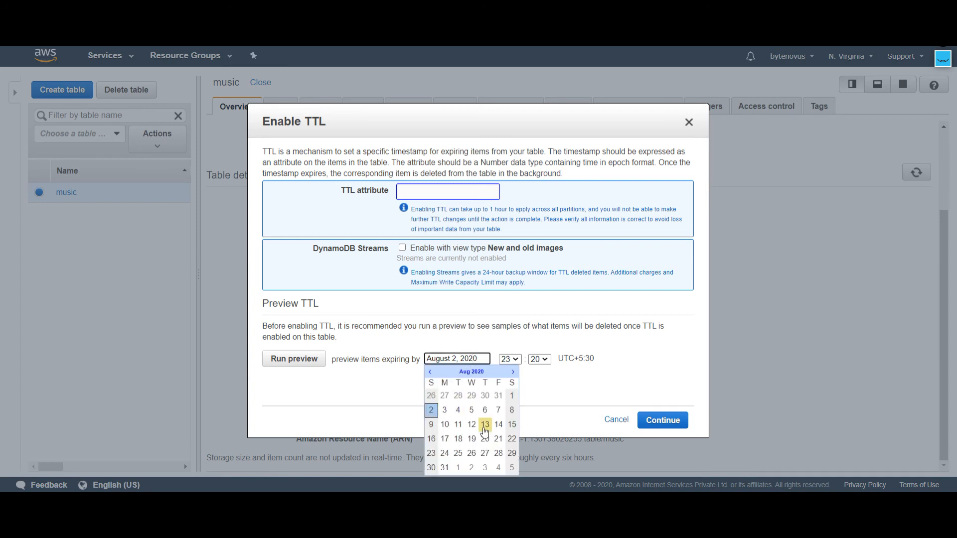
click(432, 414)
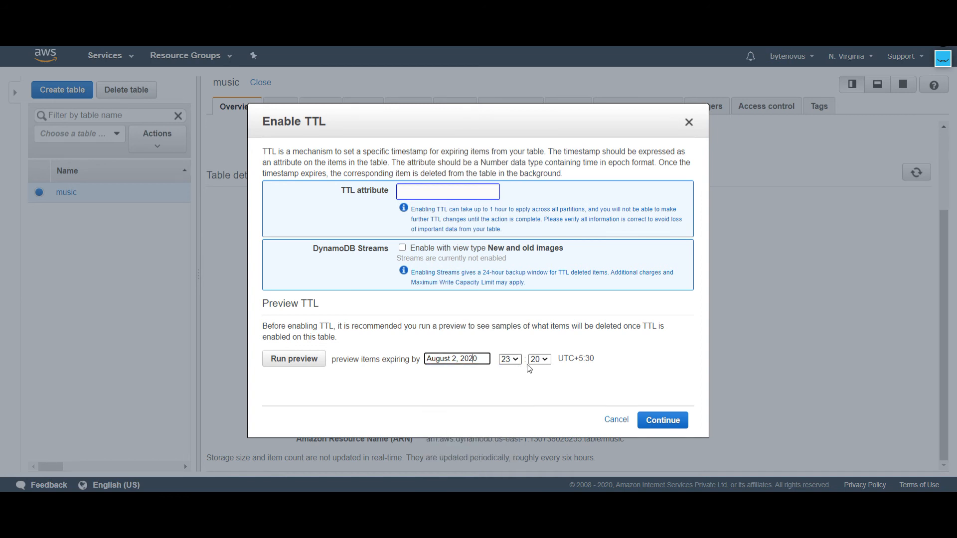
click(547, 360)
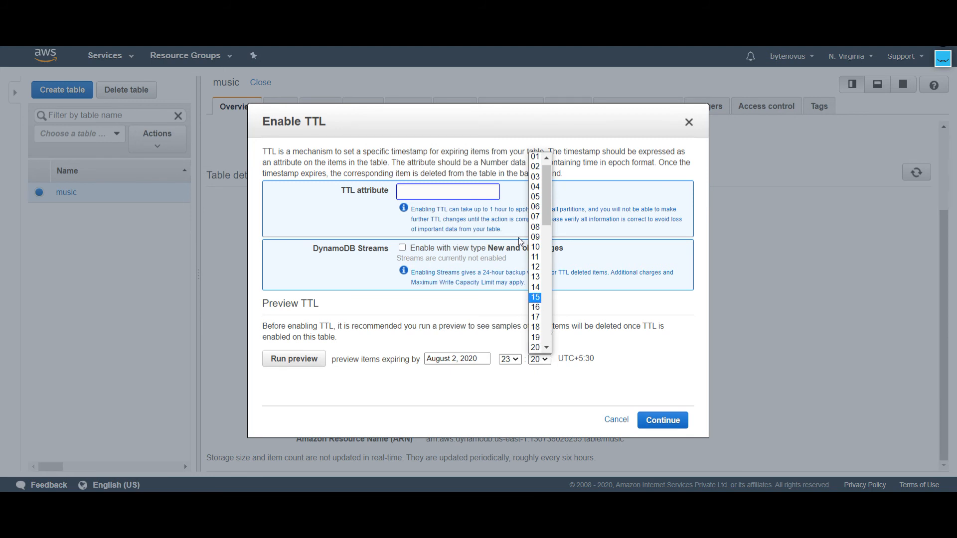
scroll(548, 346, down, 3)
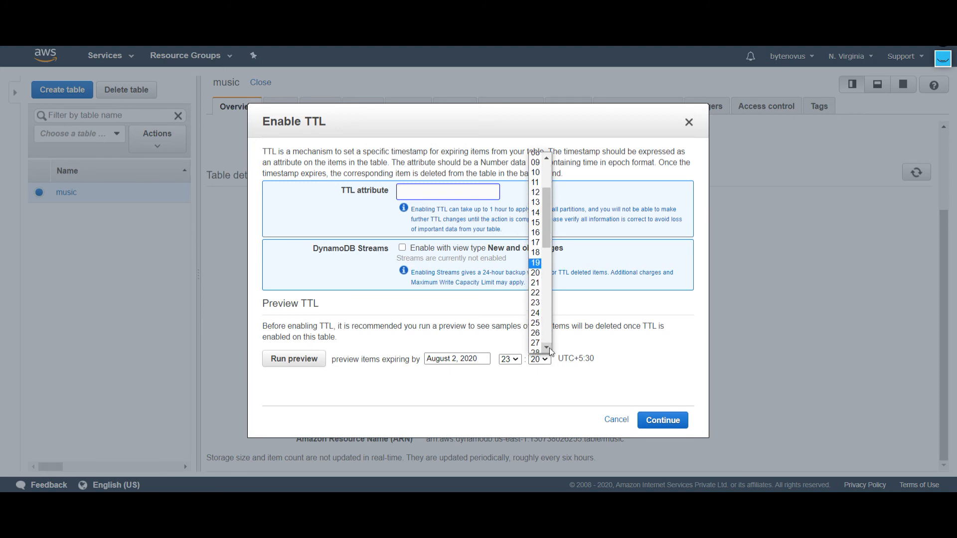
click(535, 298)
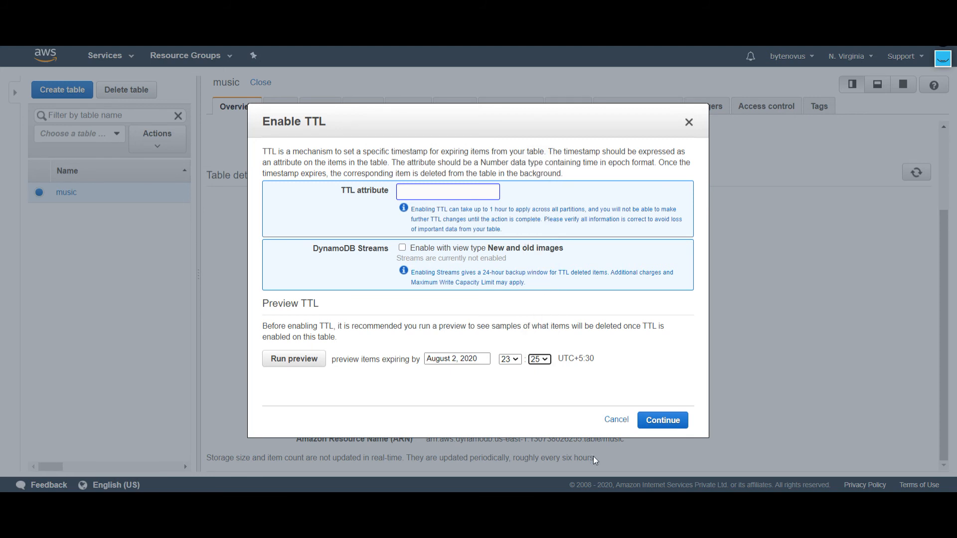
Step: Enter date as the TTL attribute and continue to enable TTL on the table
click(431, 195)
text(date)
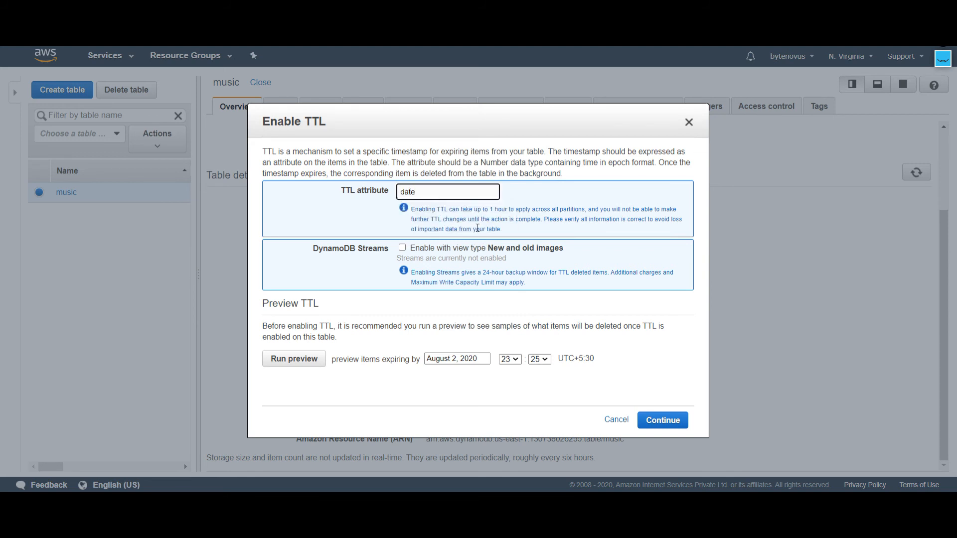
click(582, 321)
click(403, 249)
click(403, 252)
click(659, 420)
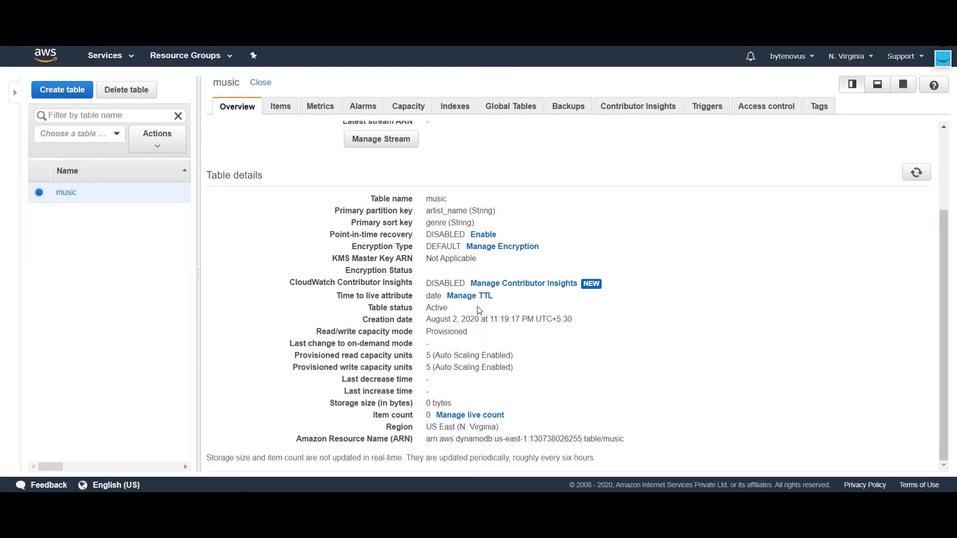
Step: Start a new item in the music table with artist_name eminem and genre rap
click(282, 105)
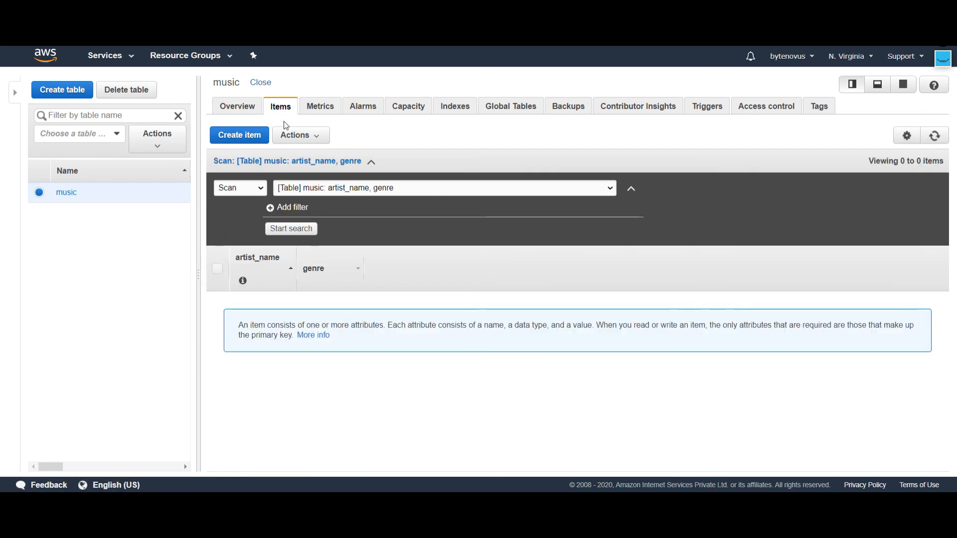
click(235, 134)
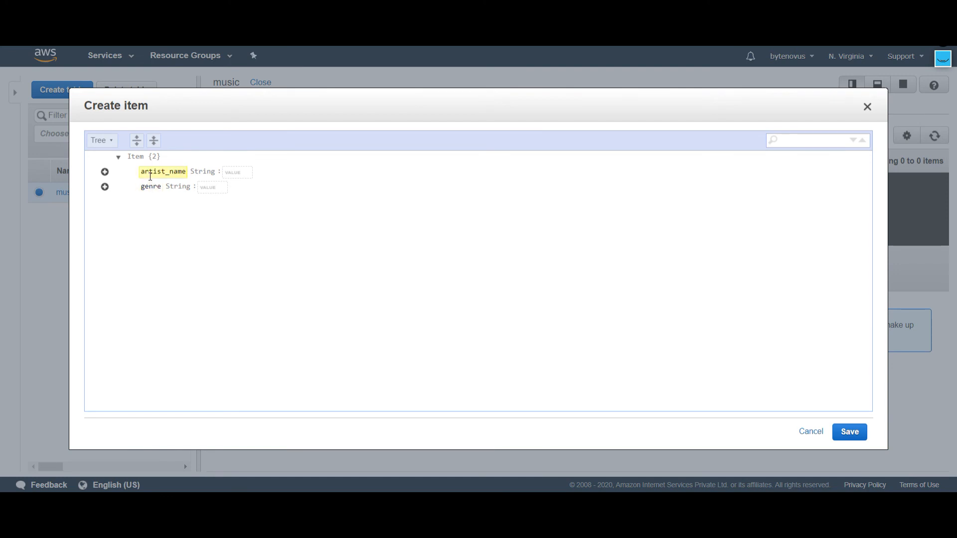
click(230, 172)
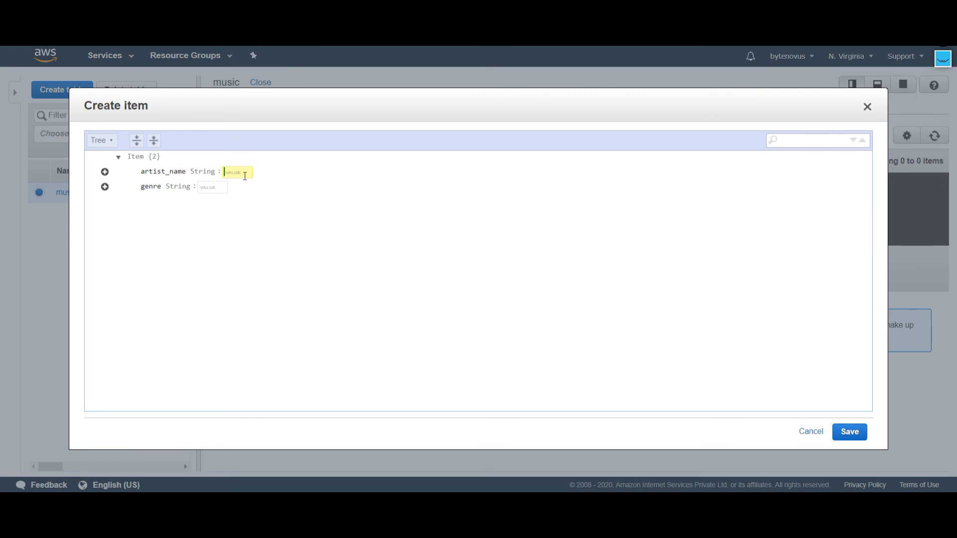
text(eminem)
click(216, 190)
text(rap)
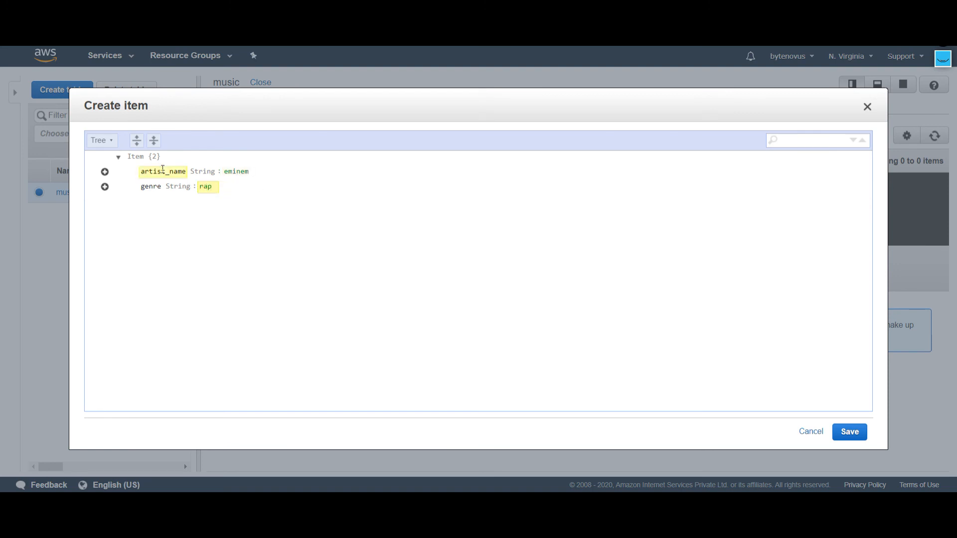
Step: Append a Number attribute named age with the value 33 to the item
click(104, 187)
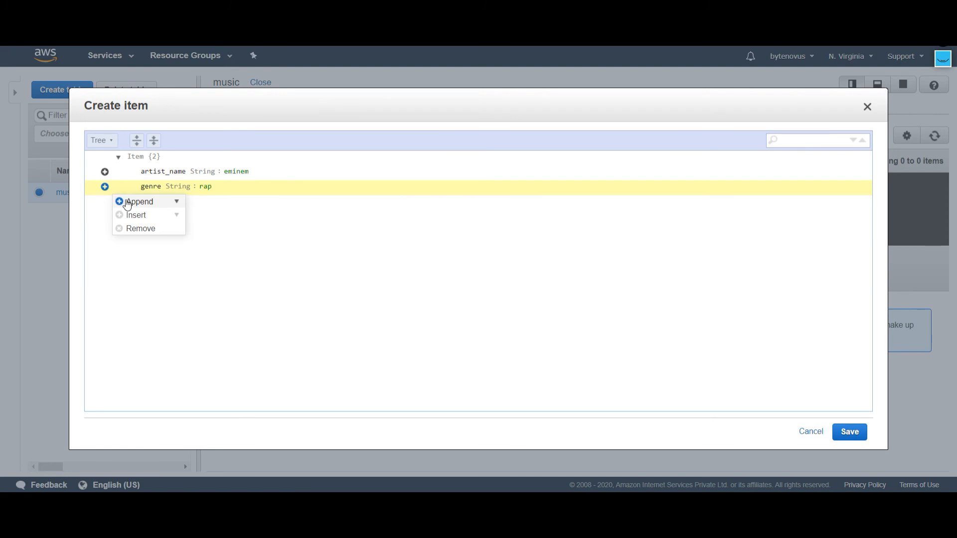
click(172, 204)
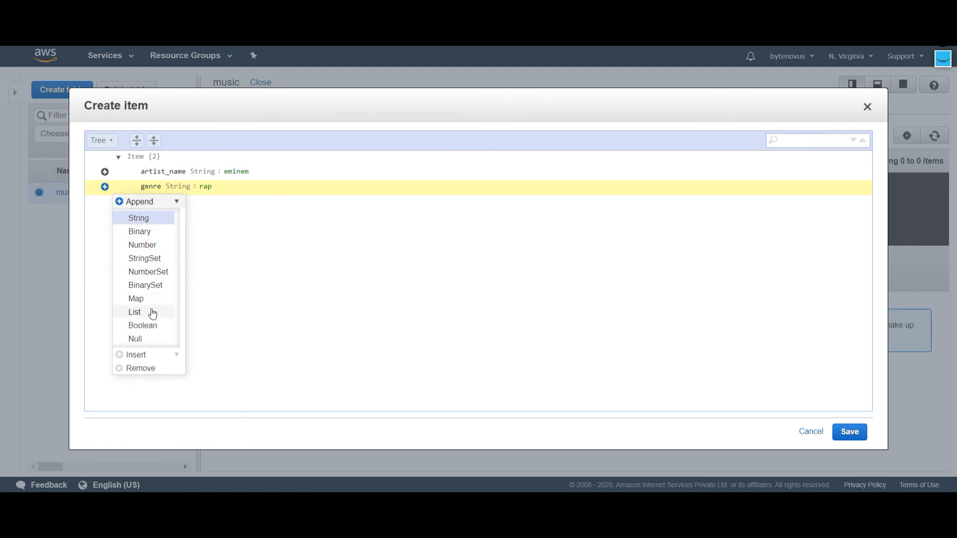
click(142, 245)
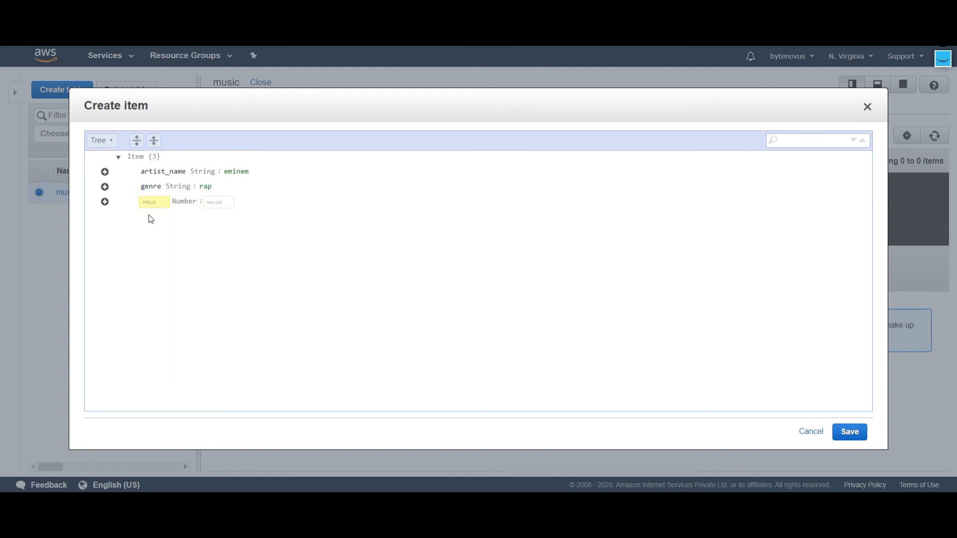
text(age)
click(214, 201)
text(332)
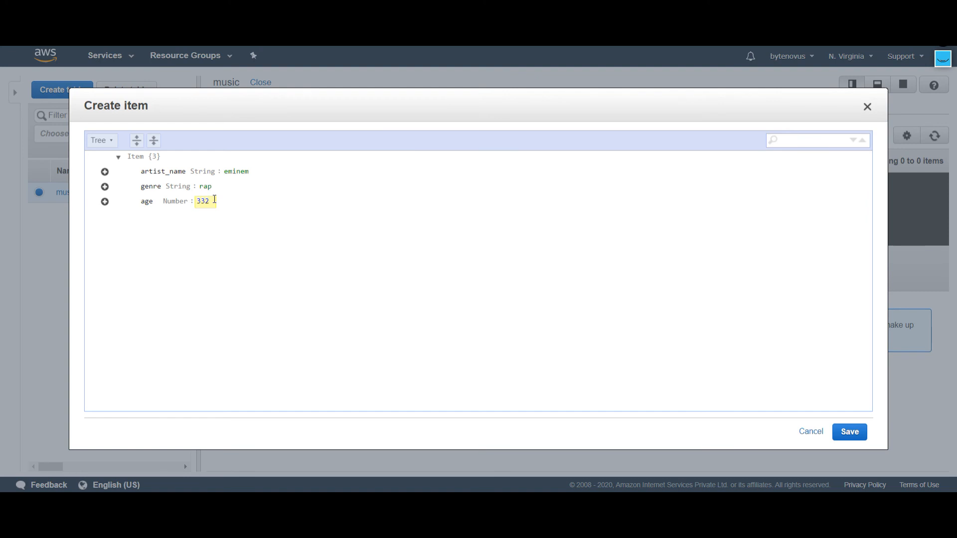
click(104, 201)
click(120, 215)
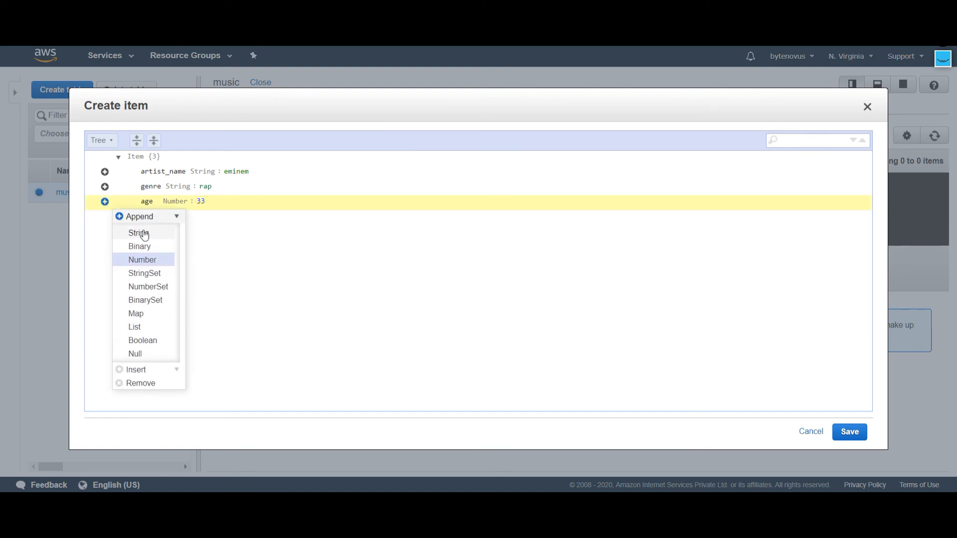
click(144, 246)
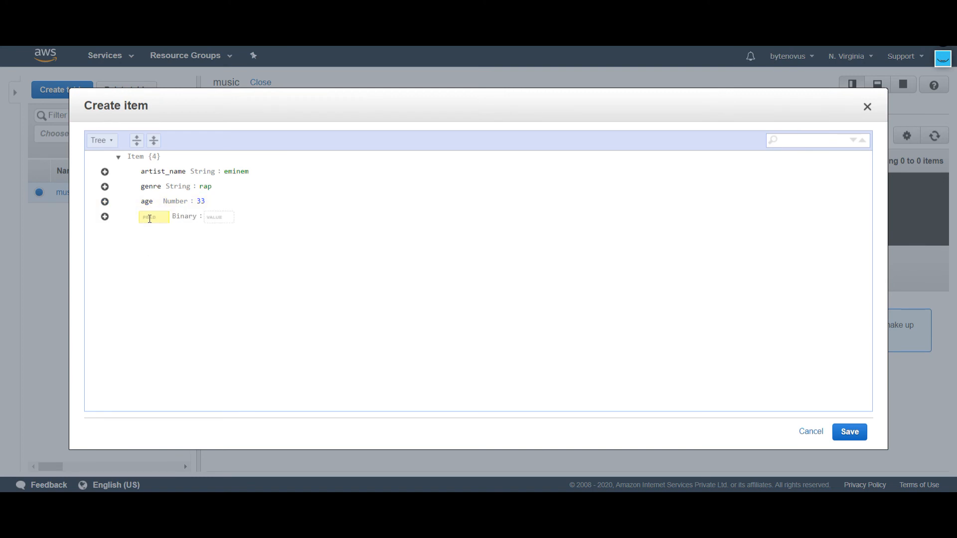
Step: Append a String attribute named lable with the value abc and save the item
click(104, 217)
click(133, 231)
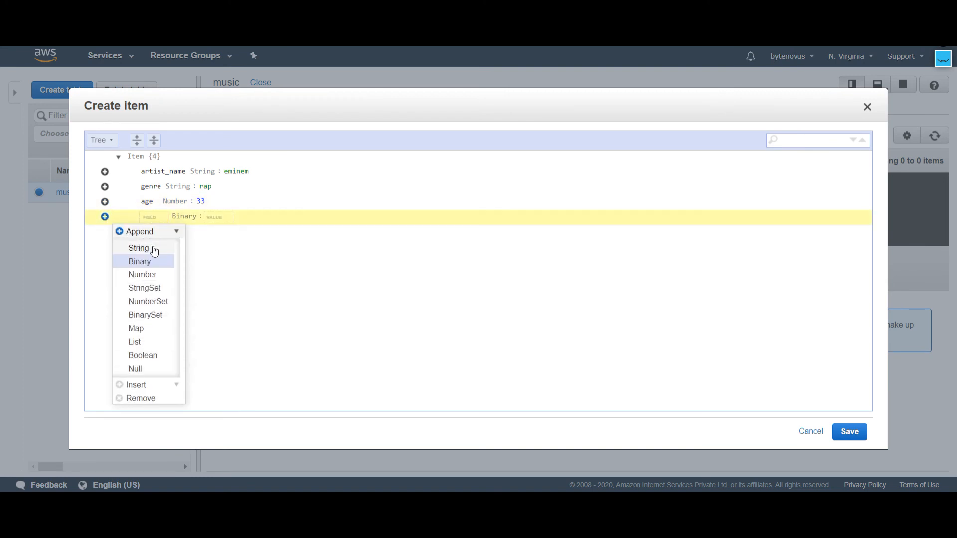
click(150, 248)
text(lable)
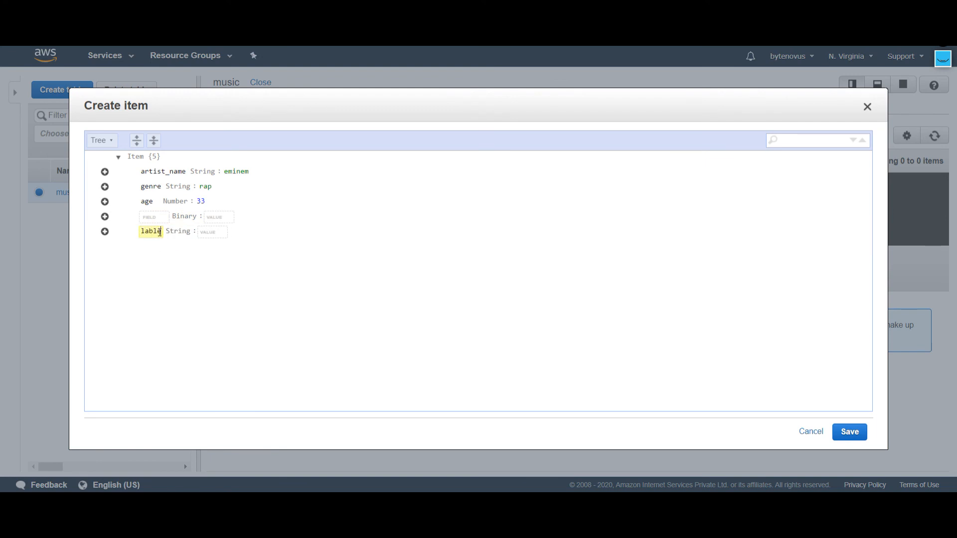
click(210, 231)
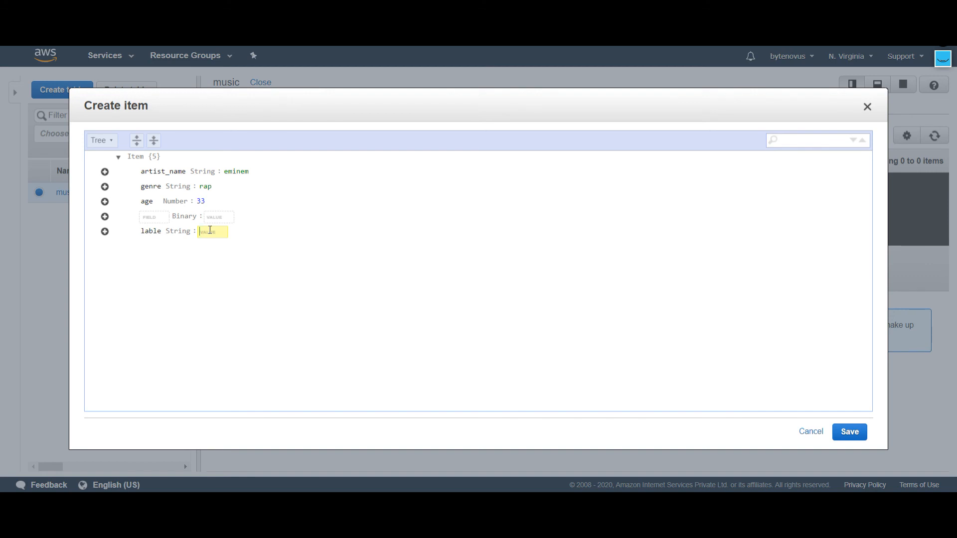
text(abc)
click(849, 438)
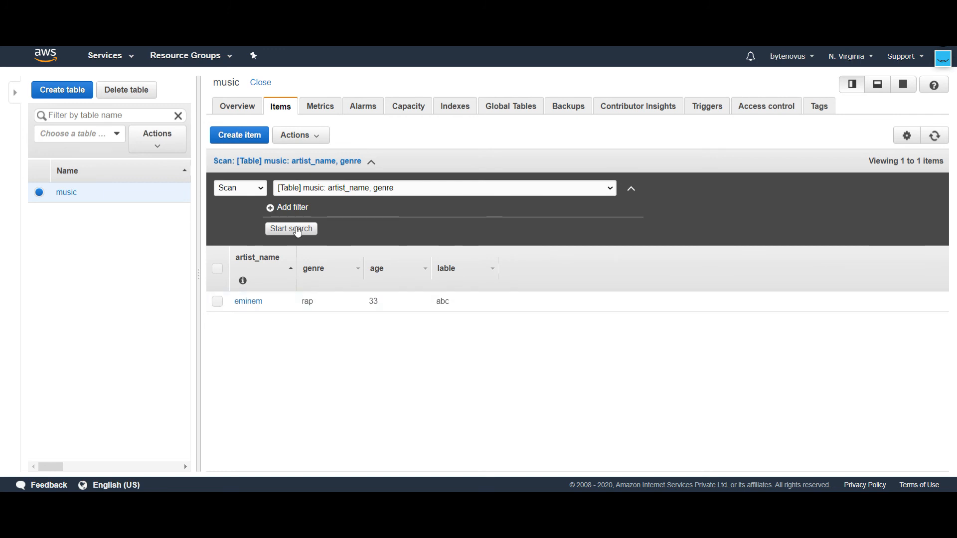
Step: Start another item in the music table with artist_name ed sheeran and genre blues
click(246, 141)
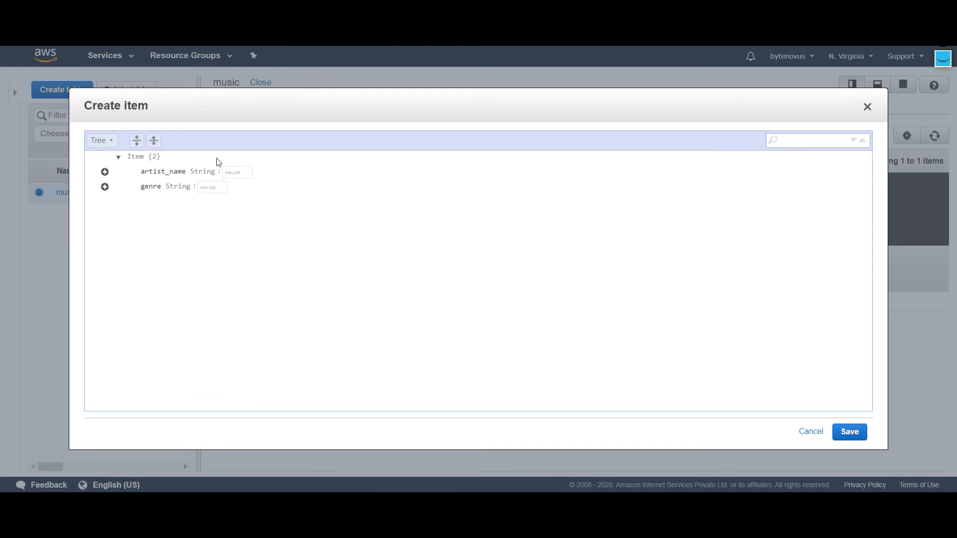
text(ed sheeran)
click(215, 189)
text(blunes)
key(BackSpace)
key(BackSpace)
text(es)
Step: Append a String attribute named lable with the value gef to the ed sheeran item
click(105, 187)
click(150, 201)
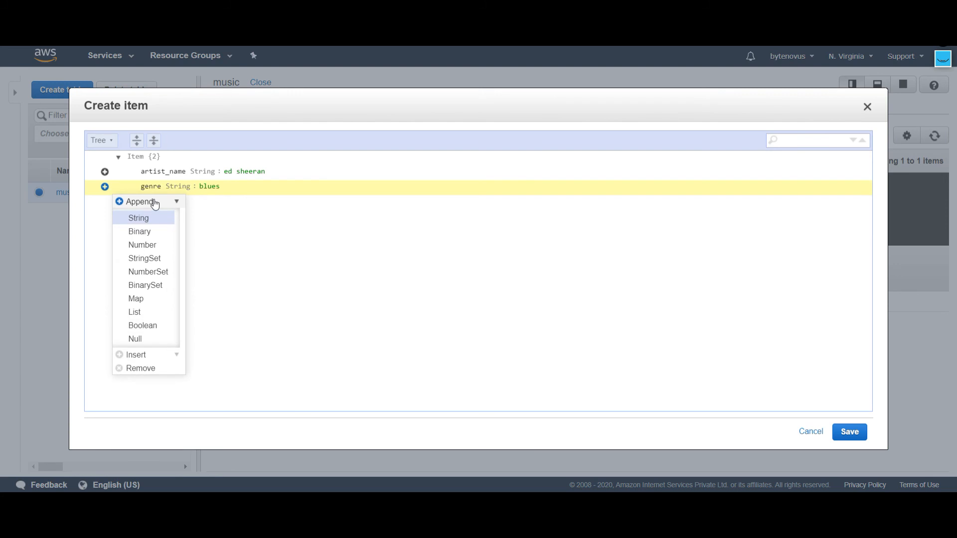
click(152, 220)
text(lab)
text(el)
click(205, 203)
key(BackSpace)
key(BackSpace)
text(le)
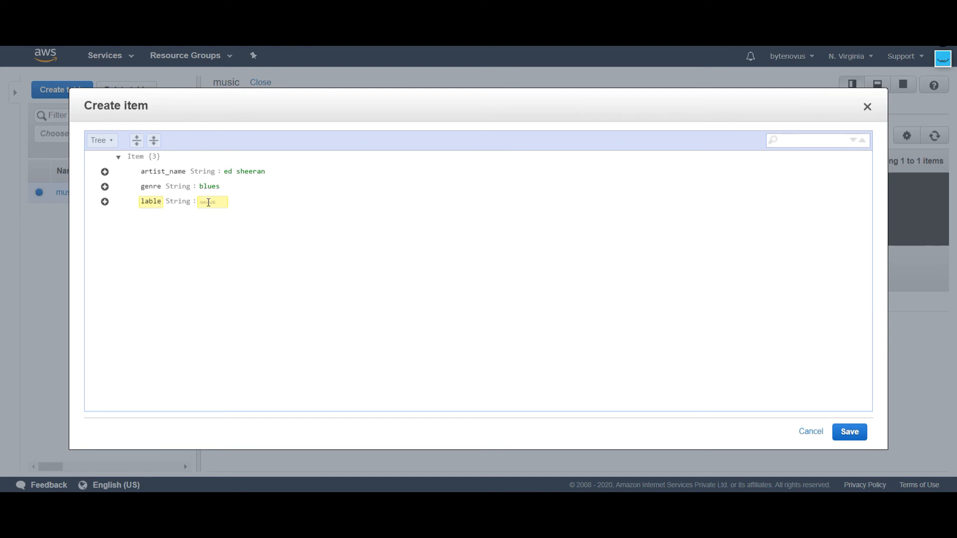
click(209, 202)
text(gef)
Step: Append a String attribute named country with the value IN and save the item
click(105, 201)
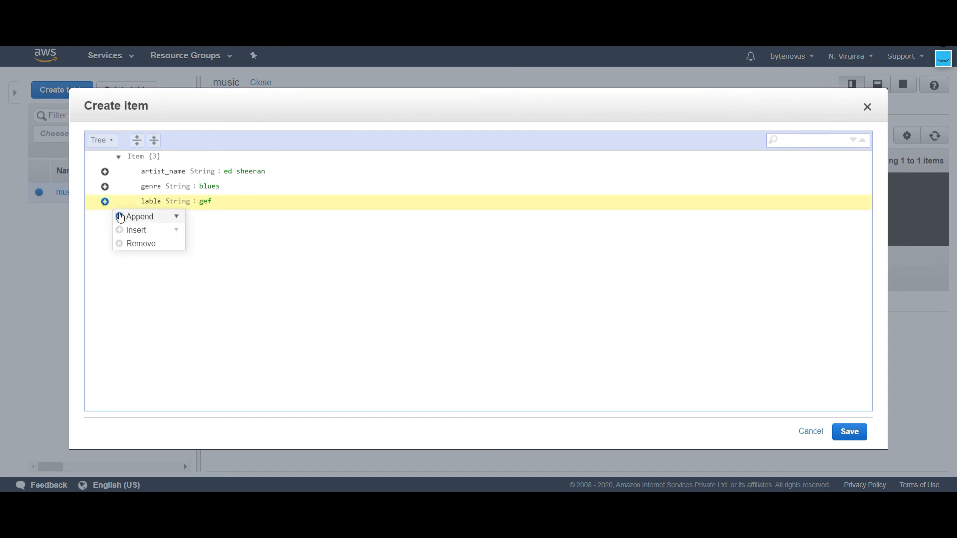
click(120, 216)
click(143, 231)
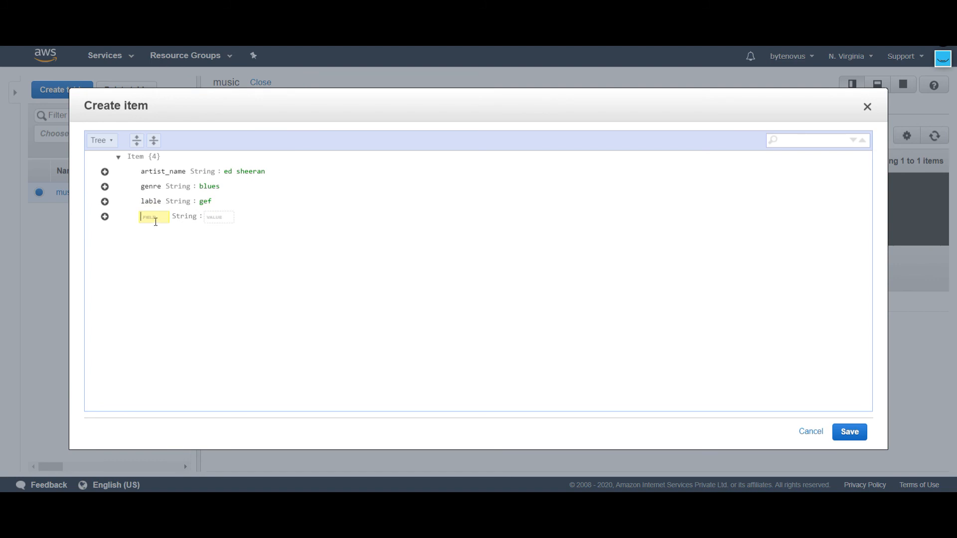
text(date)
key(BackSpace)
key(BackSpace)
key(BackSpace)
text(country)
click(223, 217)
text(IN)
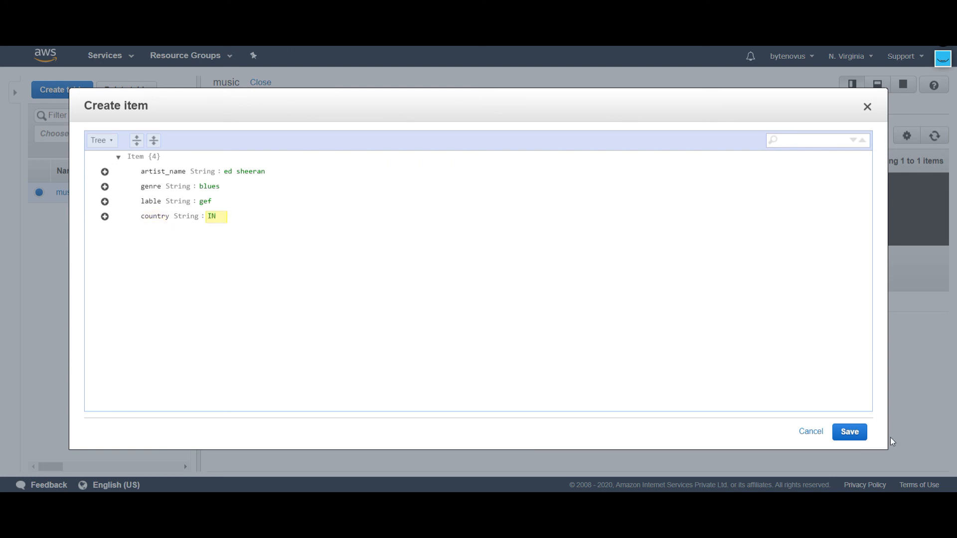
click(858, 432)
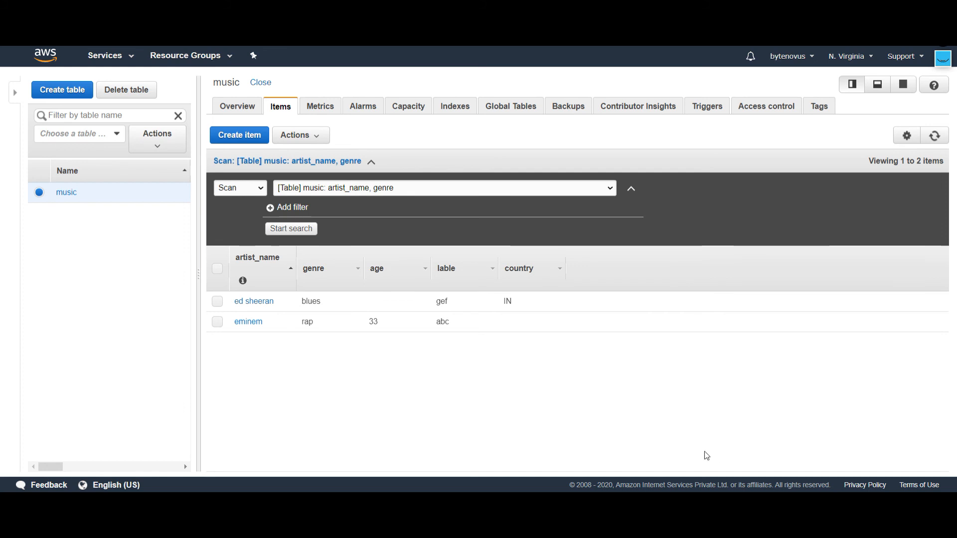
Step: Query the music table for items whose artist_name partition key equals eminem
click(259, 189)
click(240, 210)
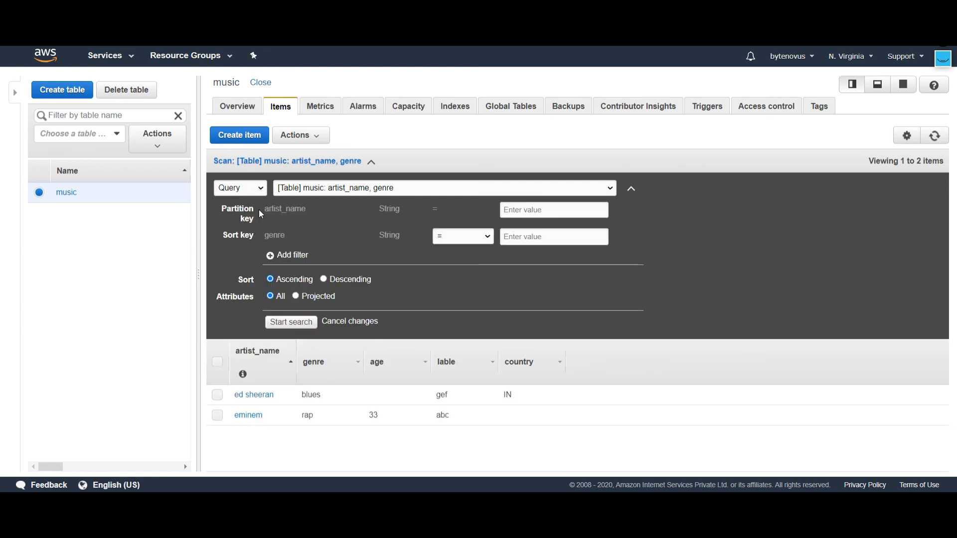
click(538, 210)
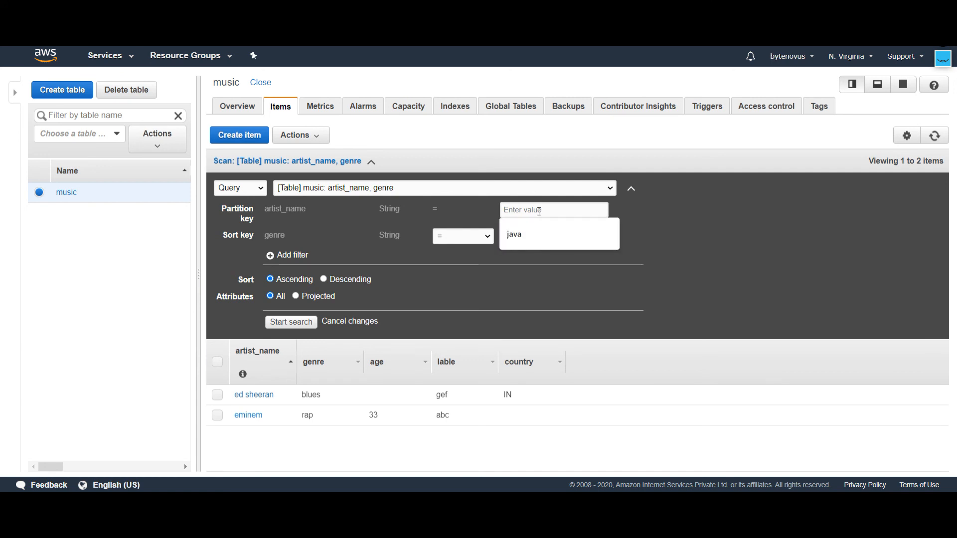
text(emin)
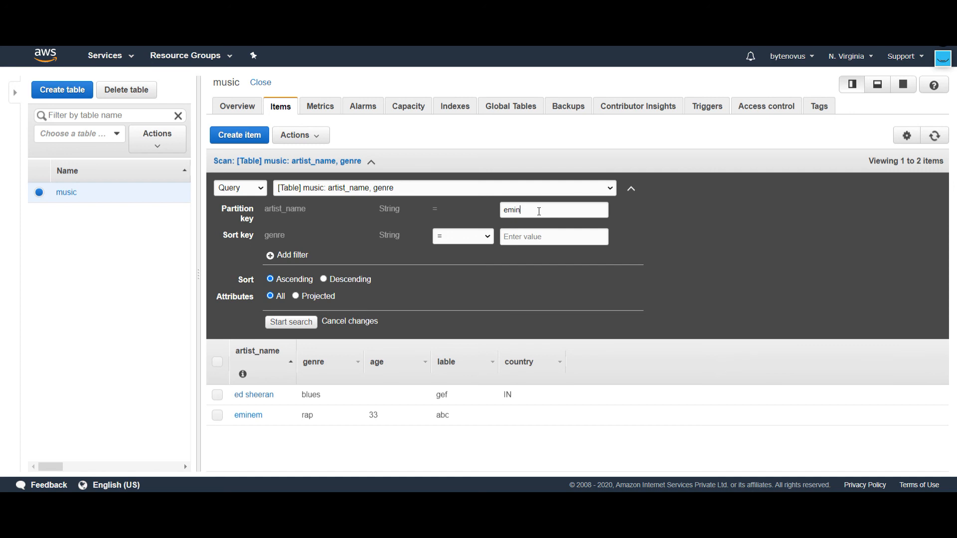
text(em)
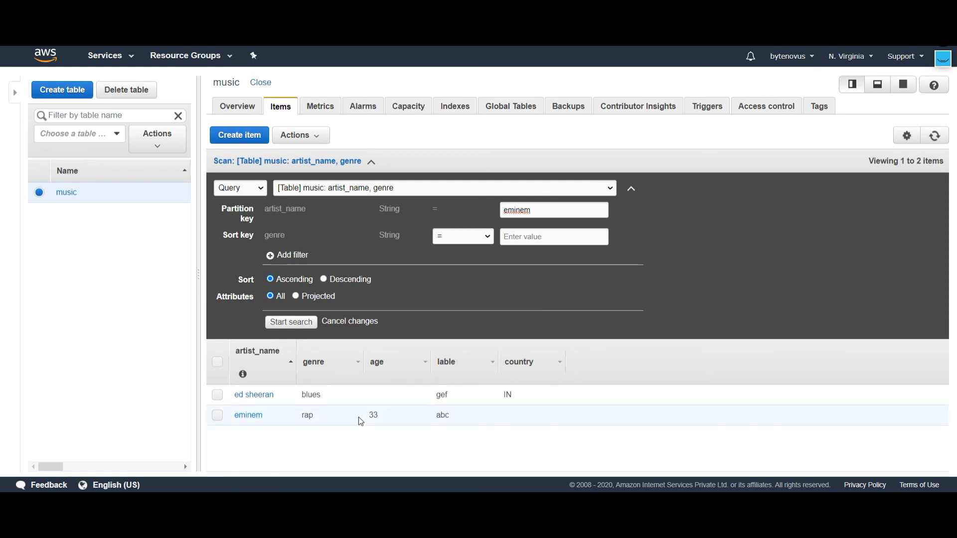
click(302, 324)
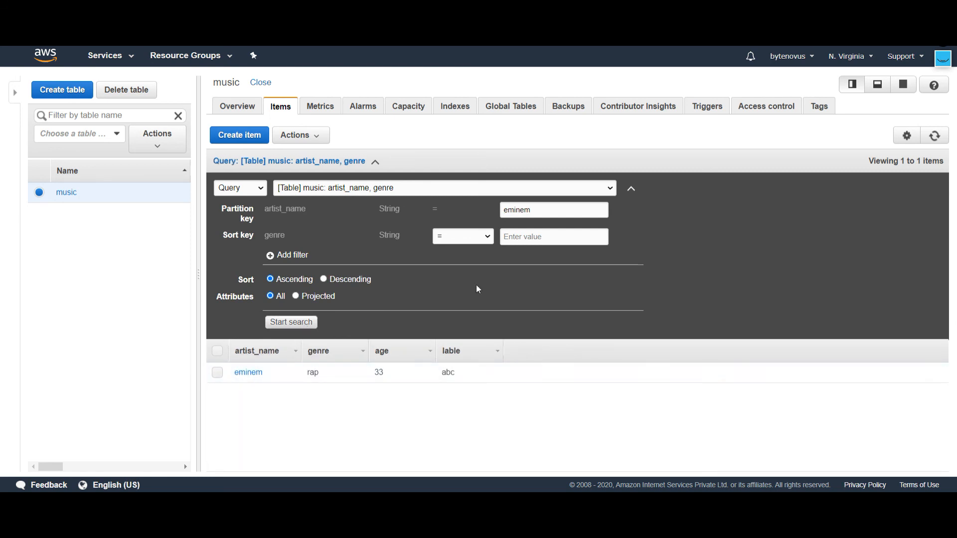
Step: Scan the music table with a String filter for age less than 50
click(259, 190)
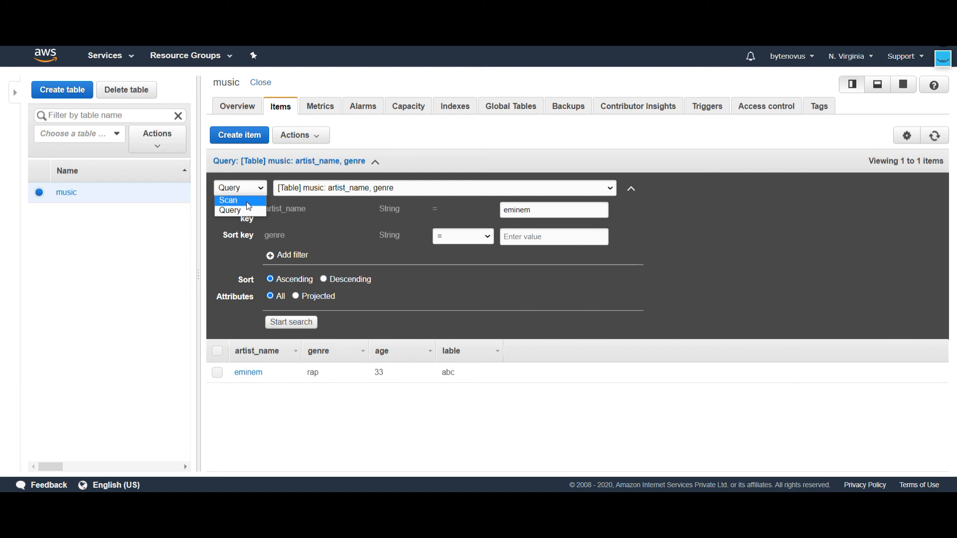
click(246, 202)
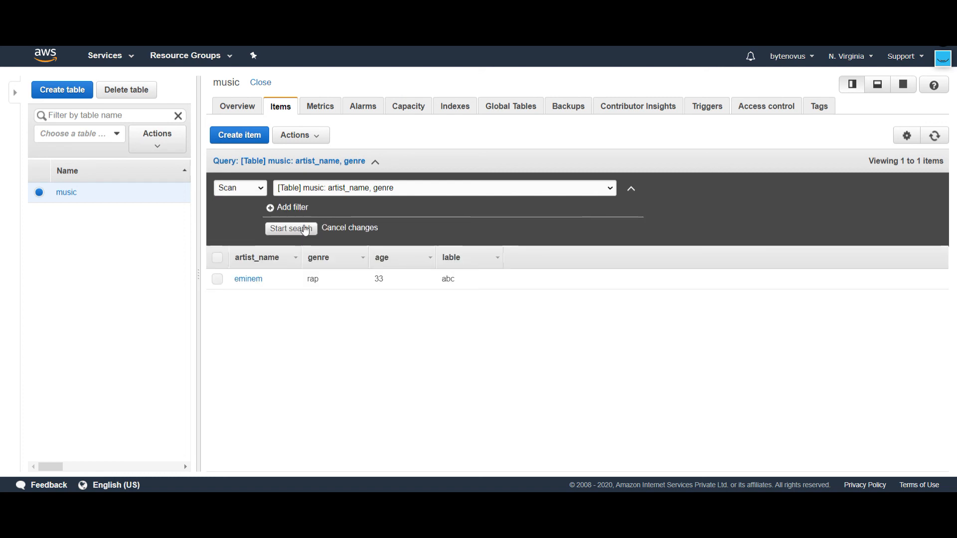
click(284, 207)
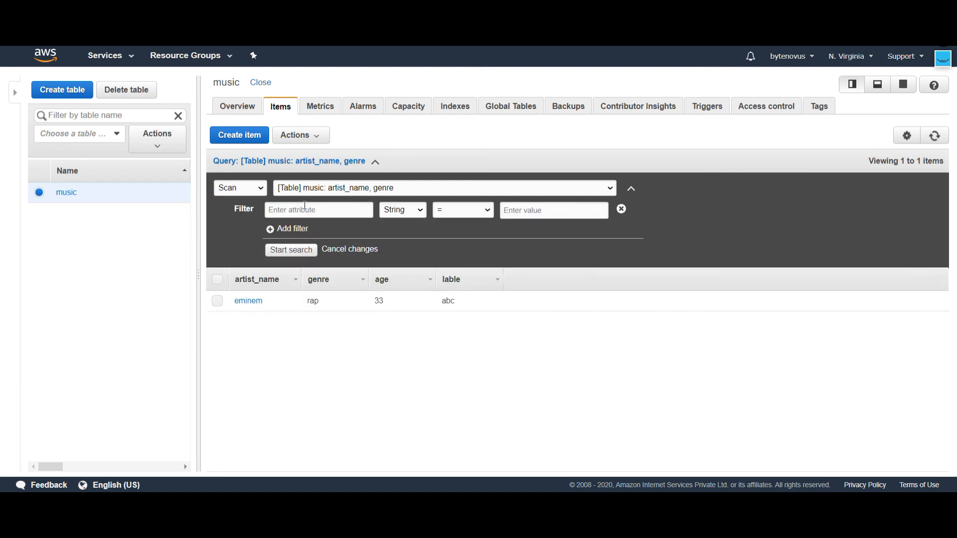
click(304, 209)
text(age)
click(487, 216)
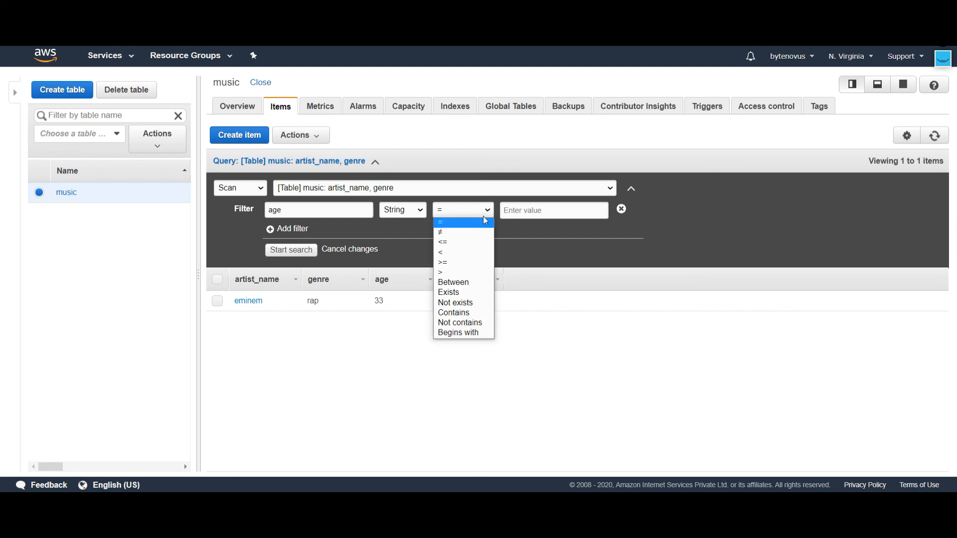
click(463, 253)
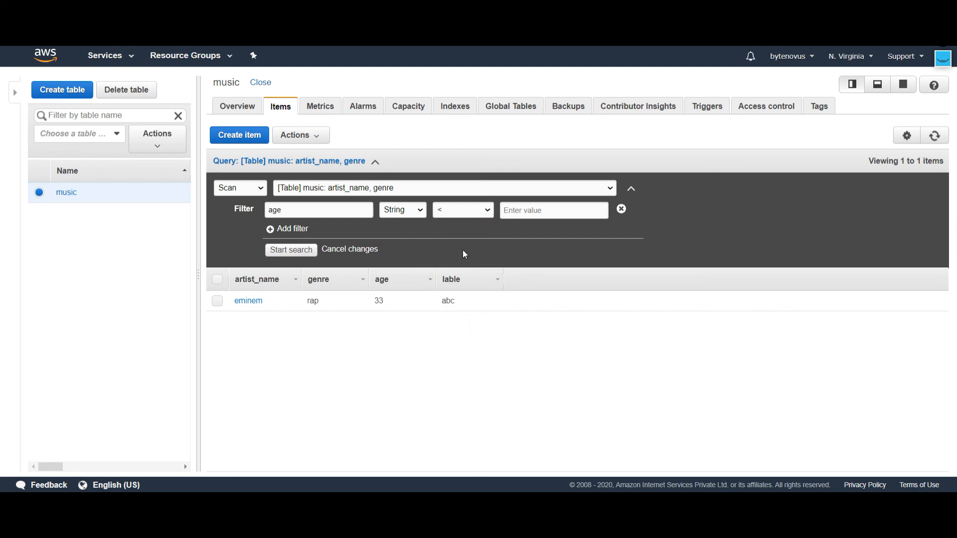
click(530, 210)
text(50)
click(309, 250)
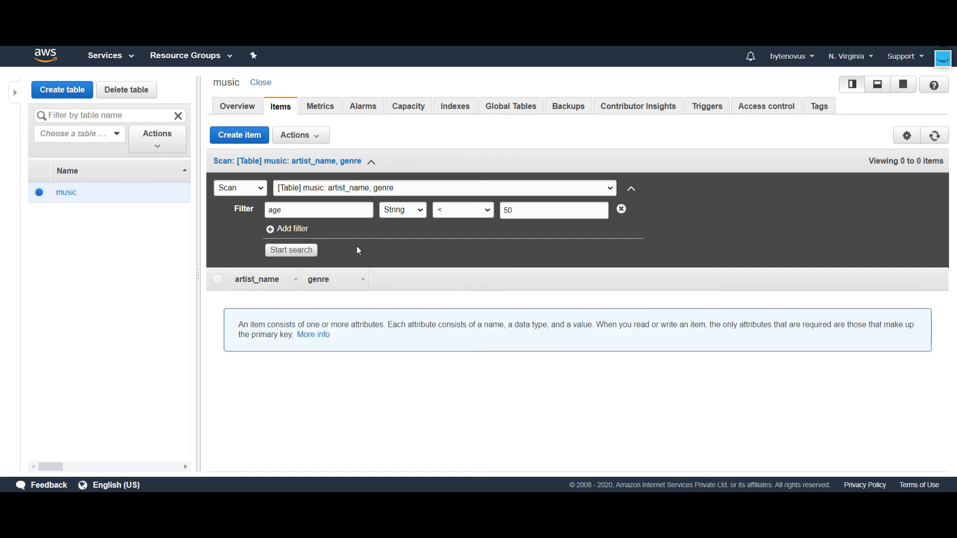
Step: Change the age filter's data type to Number and rerun the scan
click(422, 211)
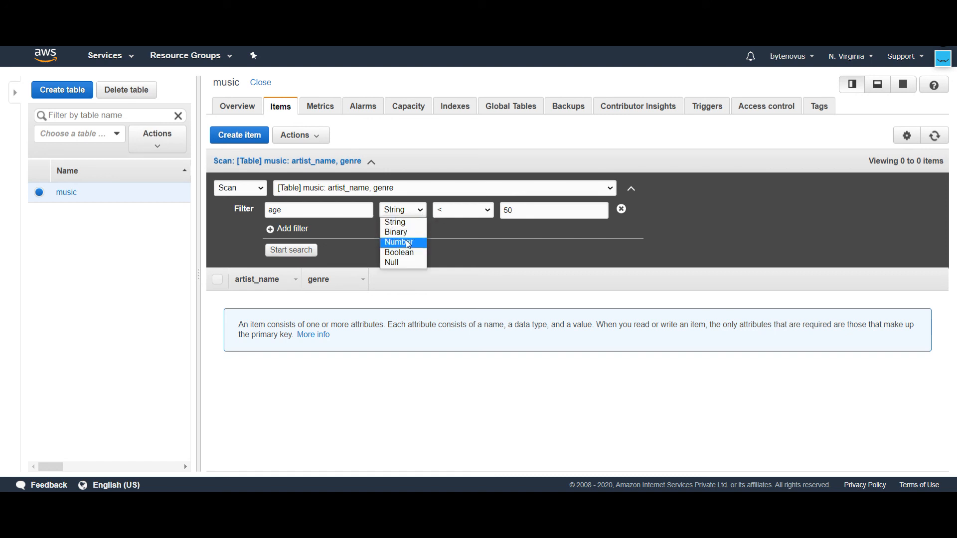
click(381, 242)
click(296, 251)
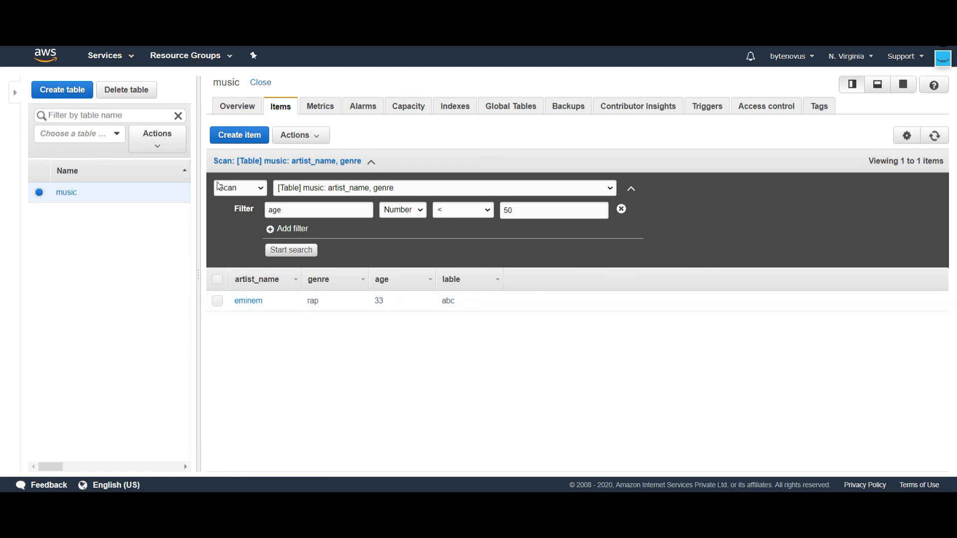
click(256, 188)
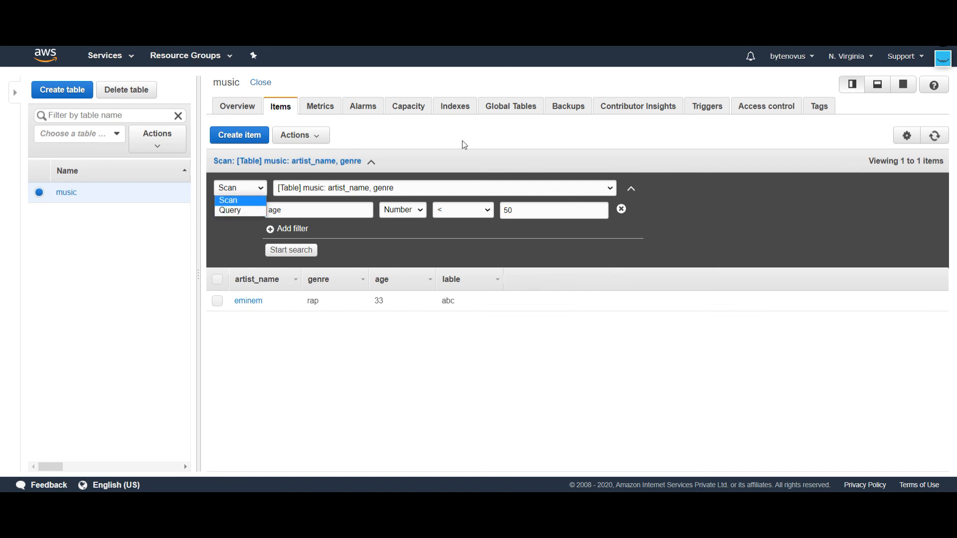
click(590, 363)
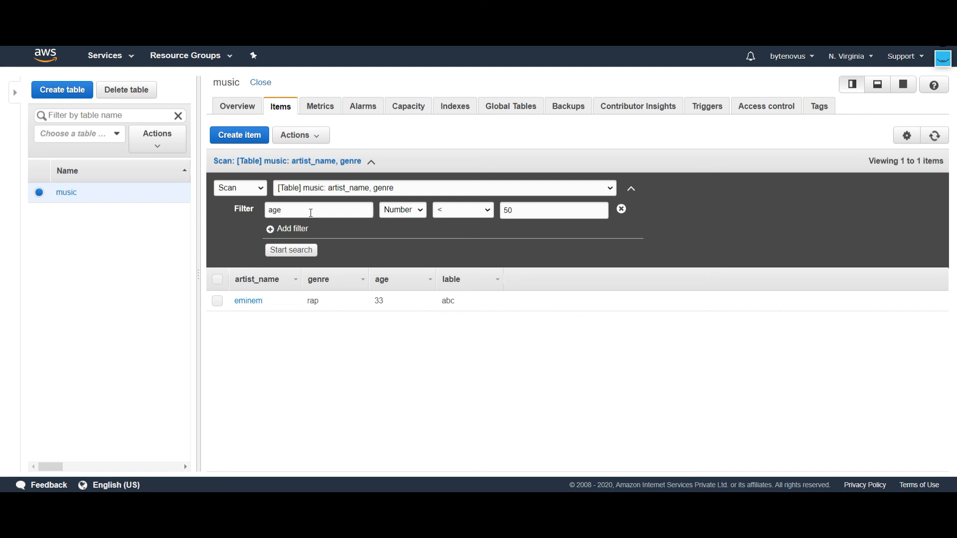
Step: Switch back to a query on artist_name eminem, remove the age filter, and run the search
click(255, 187)
click(251, 211)
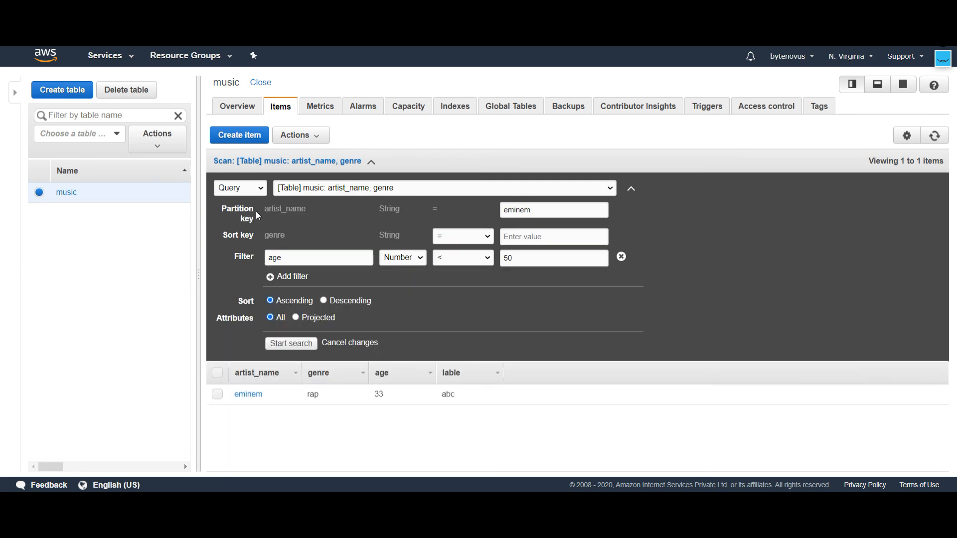
click(370, 164)
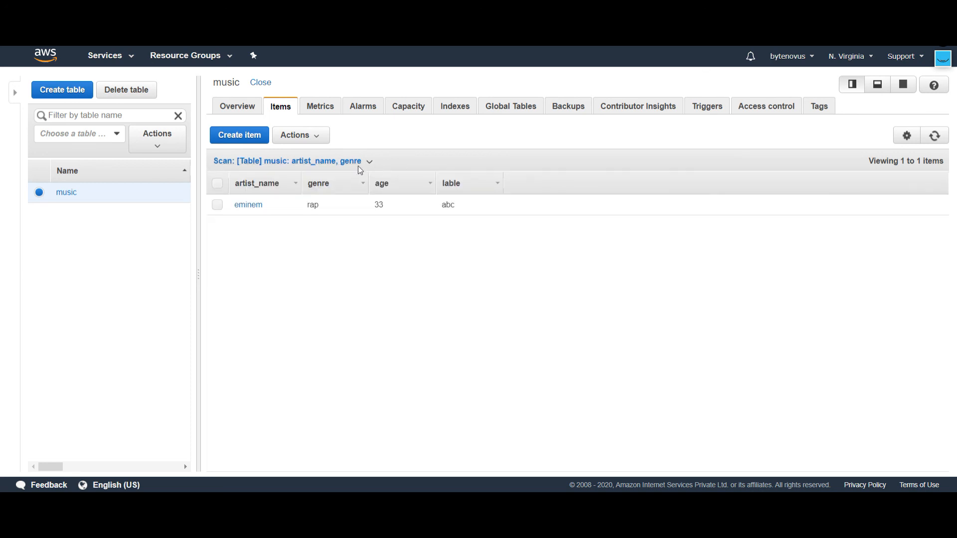
click(934, 136)
click(368, 161)
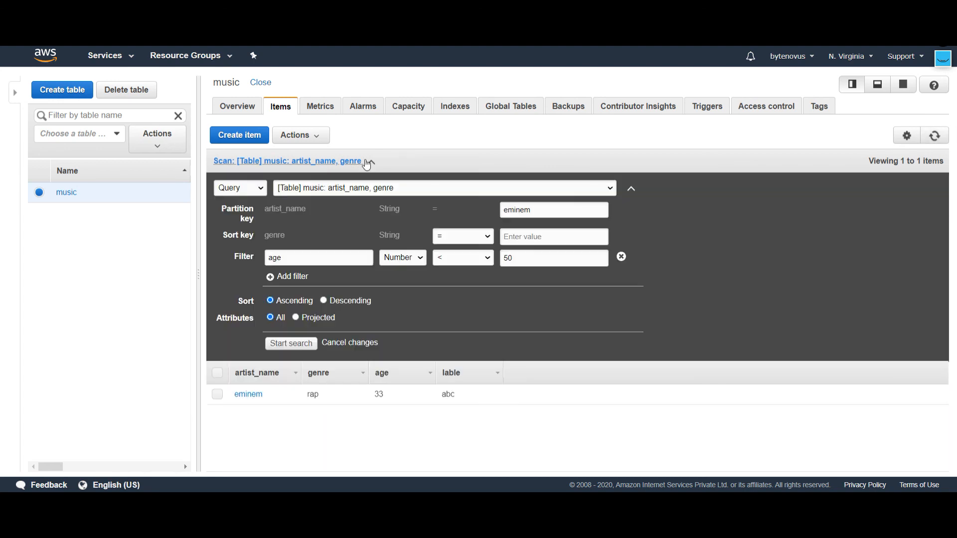
click(622, 257)
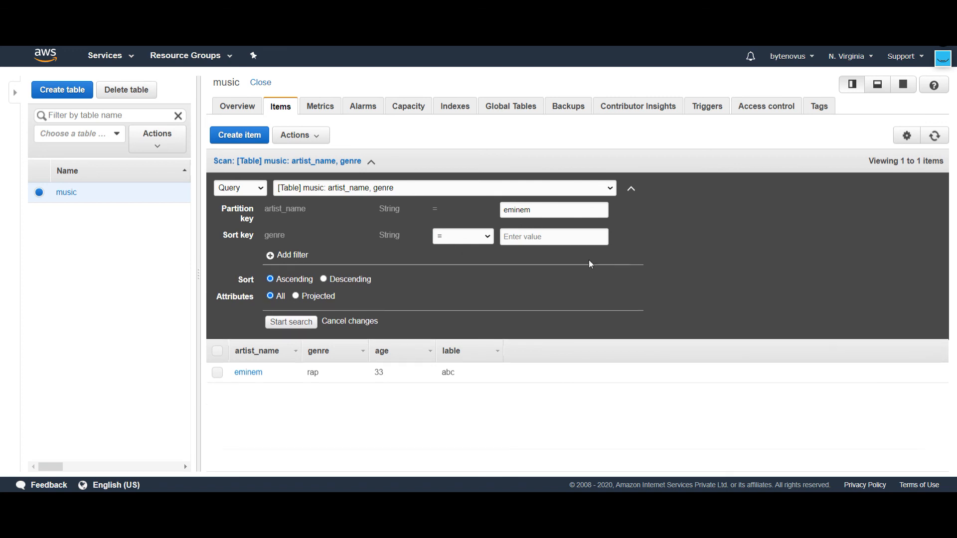
click(288, 323)
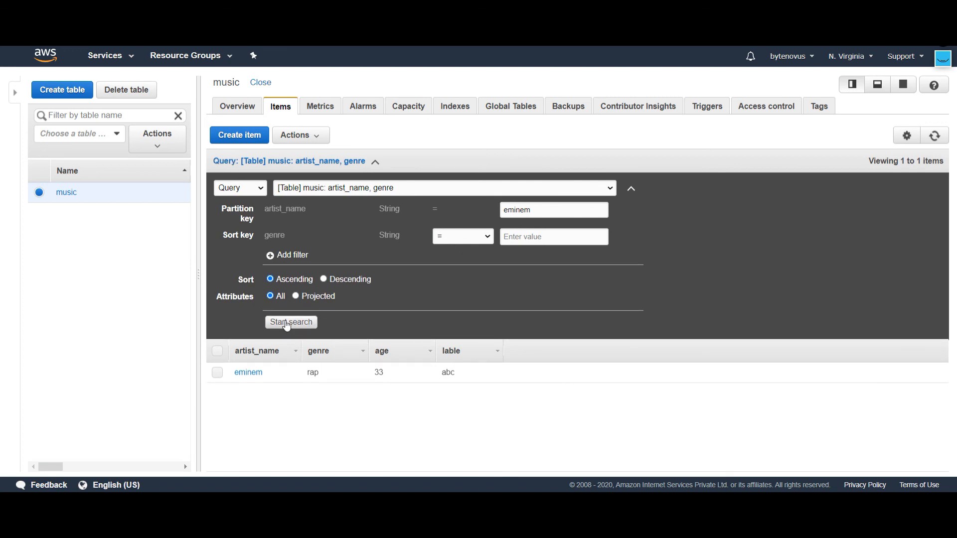
Step: Refresh the query results and run an unfiltered scan of the music table
click(934, 141)
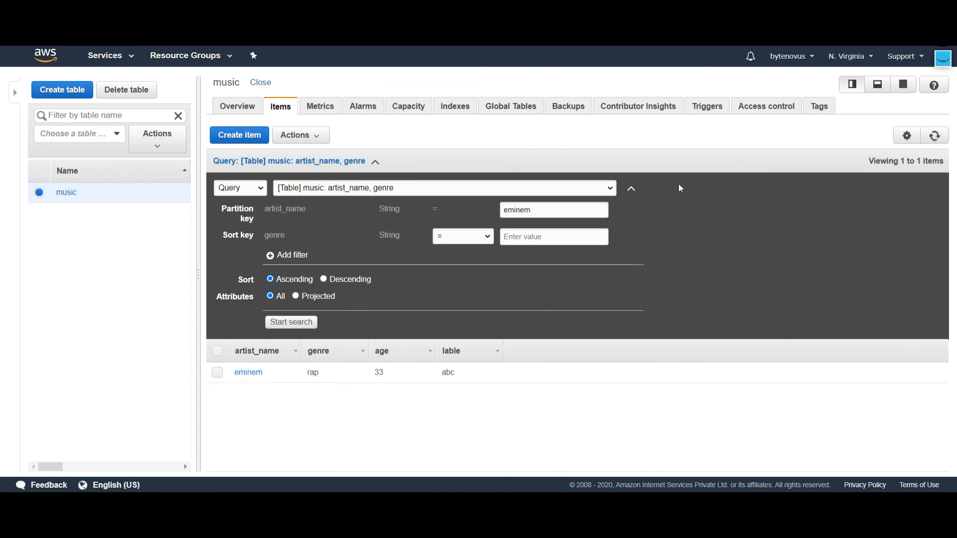
click(245, 188)
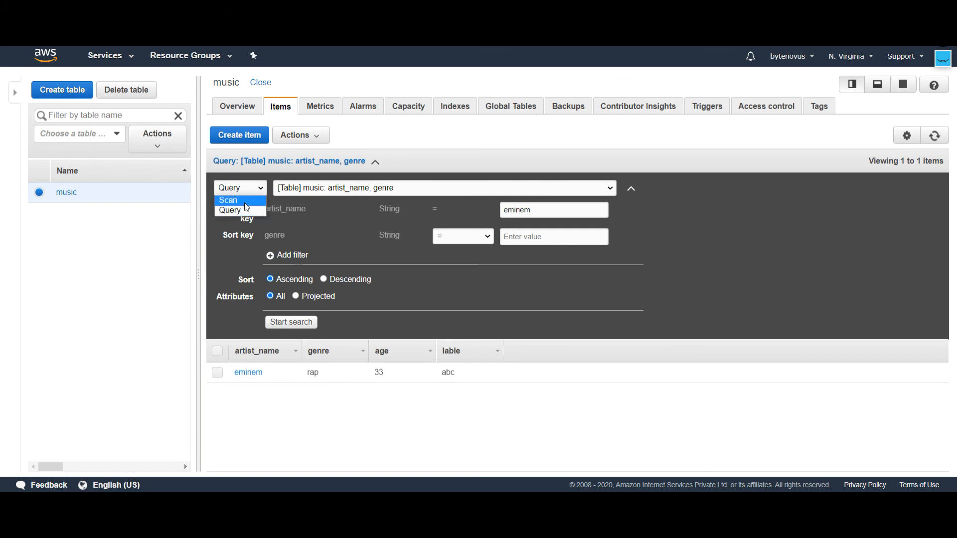
click(240, 201)
click(298, 230)
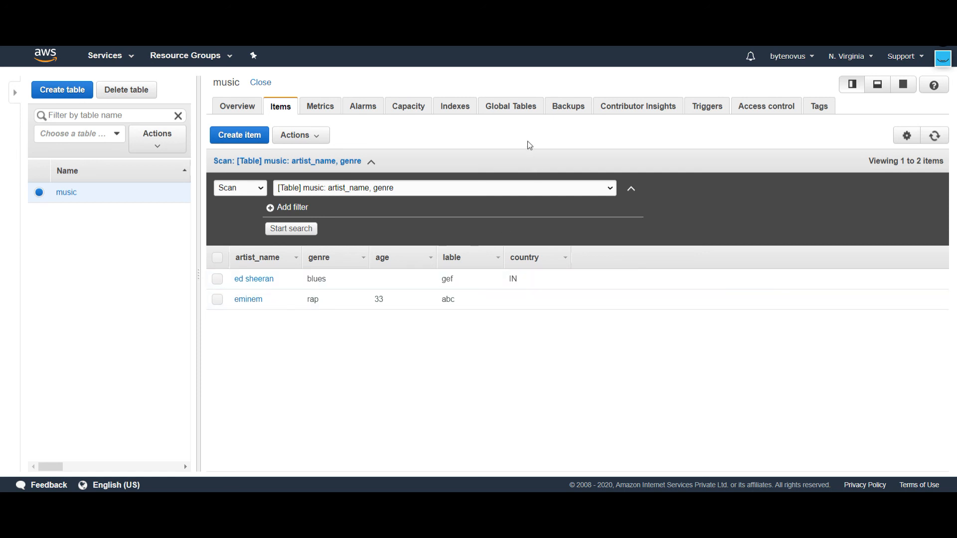
Step: Enable streams for the music table's global table setup with the New and old images view type
click(515, 118)
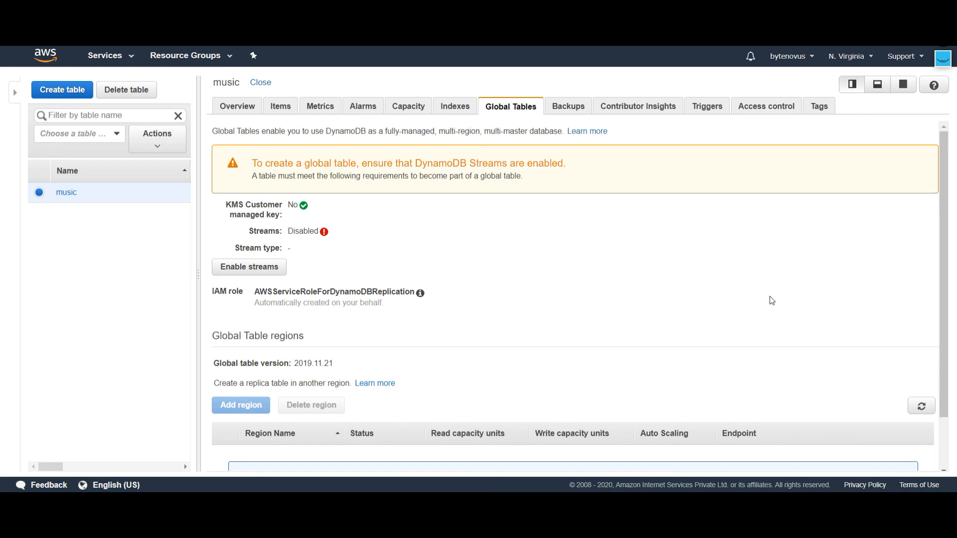
click(257, 273)
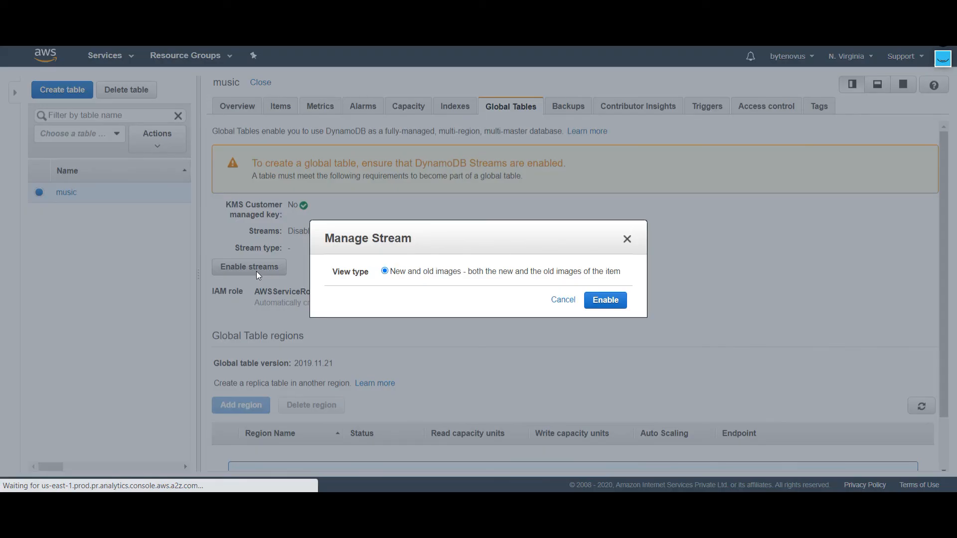
click(594, 301)
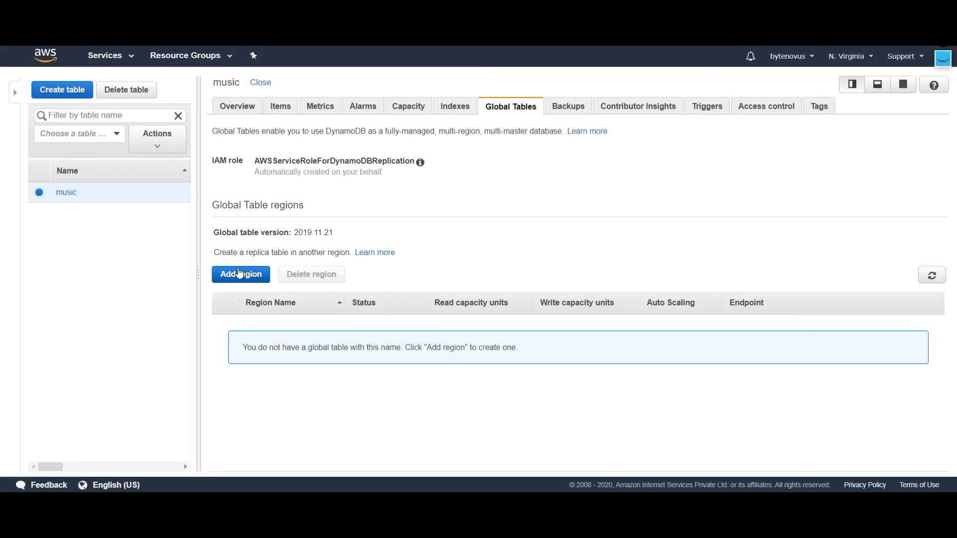
Step: Check whether Asia Pacific (Mumbai) is ready as a replica region for the music table, without creating the replica
click(239, 273)
click(415, 172)
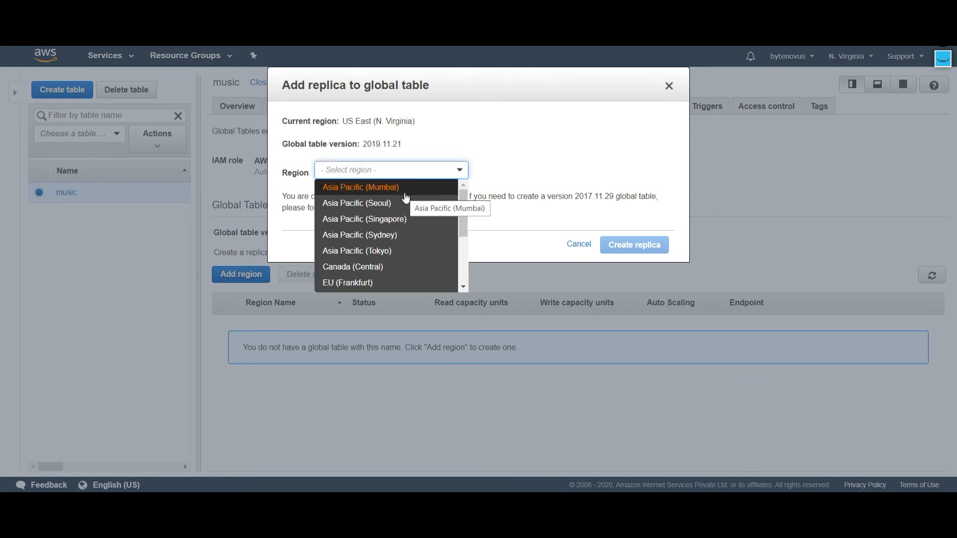
click(404, 194)
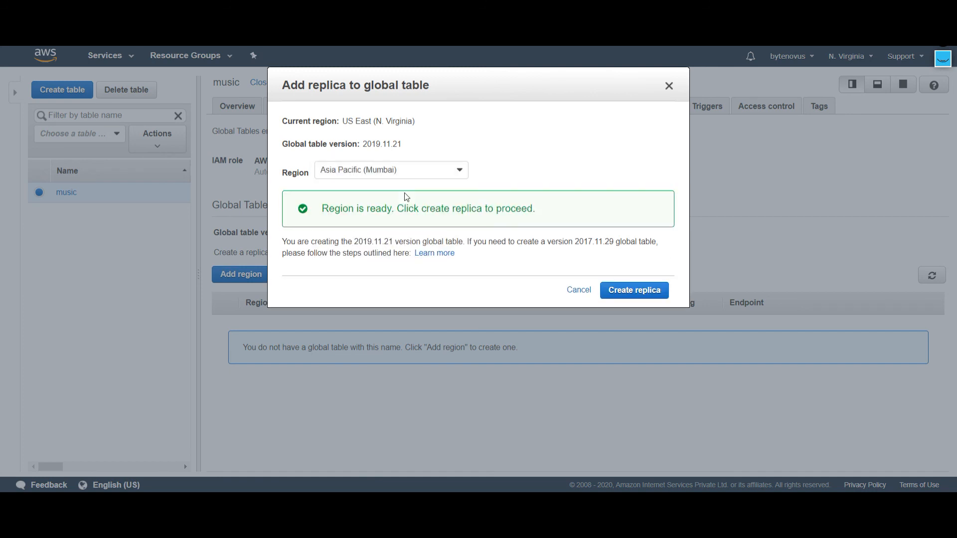
double_click(363, 211)
triple_click(363, 211)
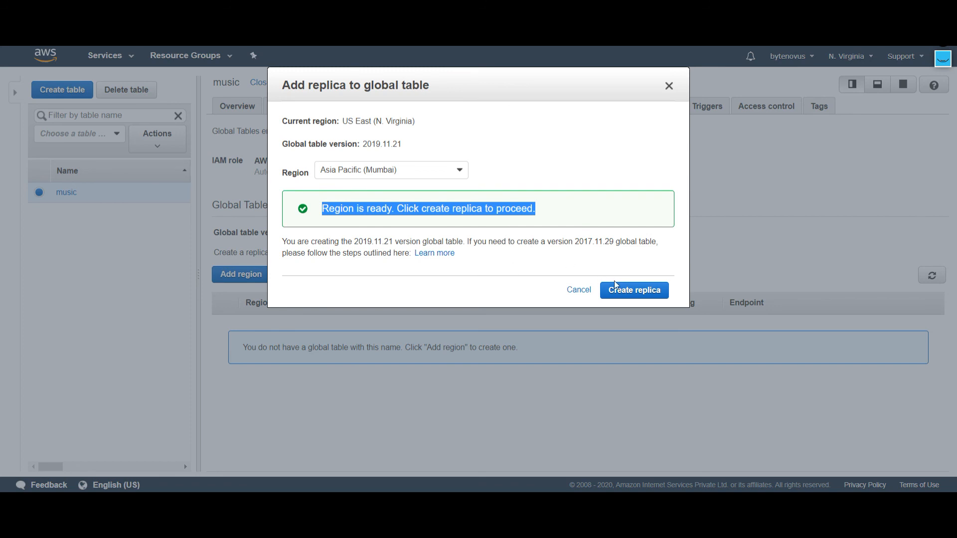
click(669, 85)
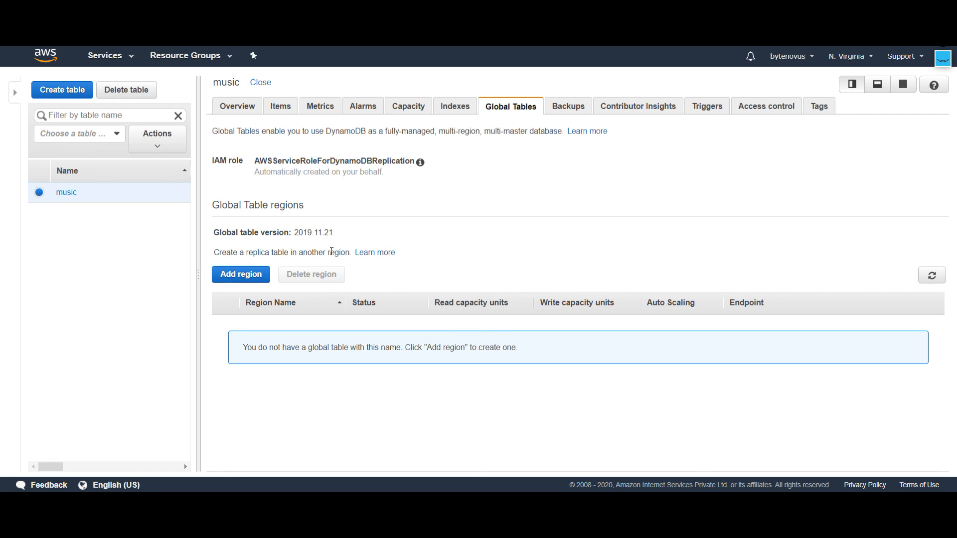
triple_click(345, 130)
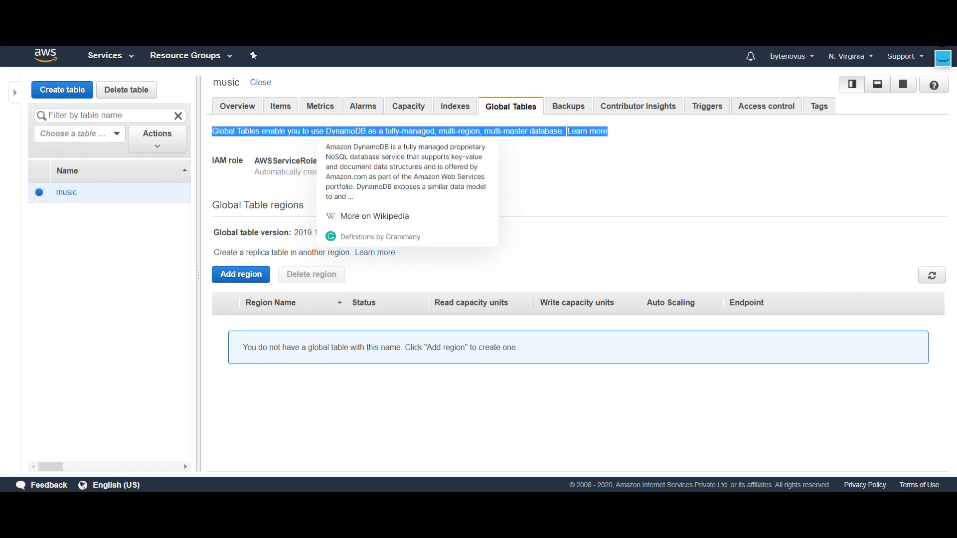
double_click(440, 131)
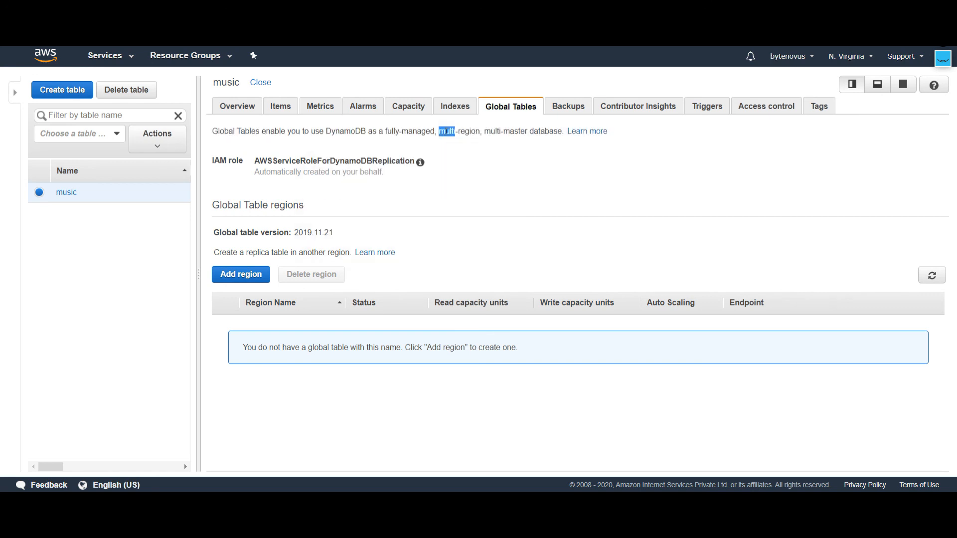
double_click(547, 131)
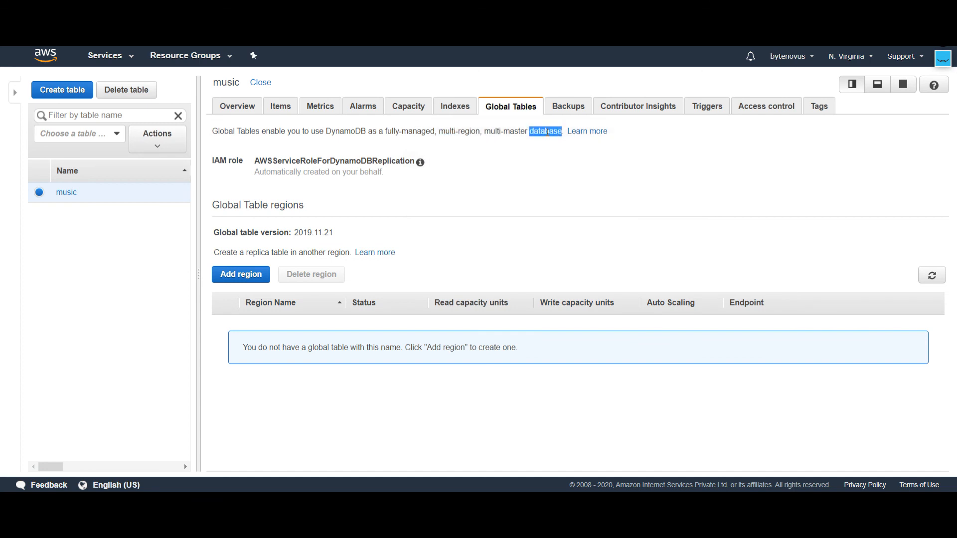
click(806, 212)
Step: Open the music table's overview with its table details
click(230, 107)
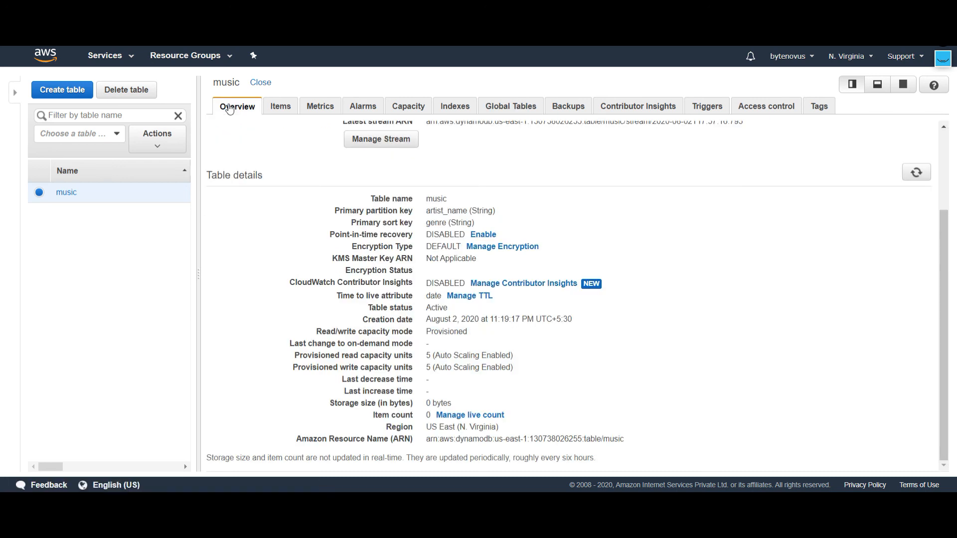